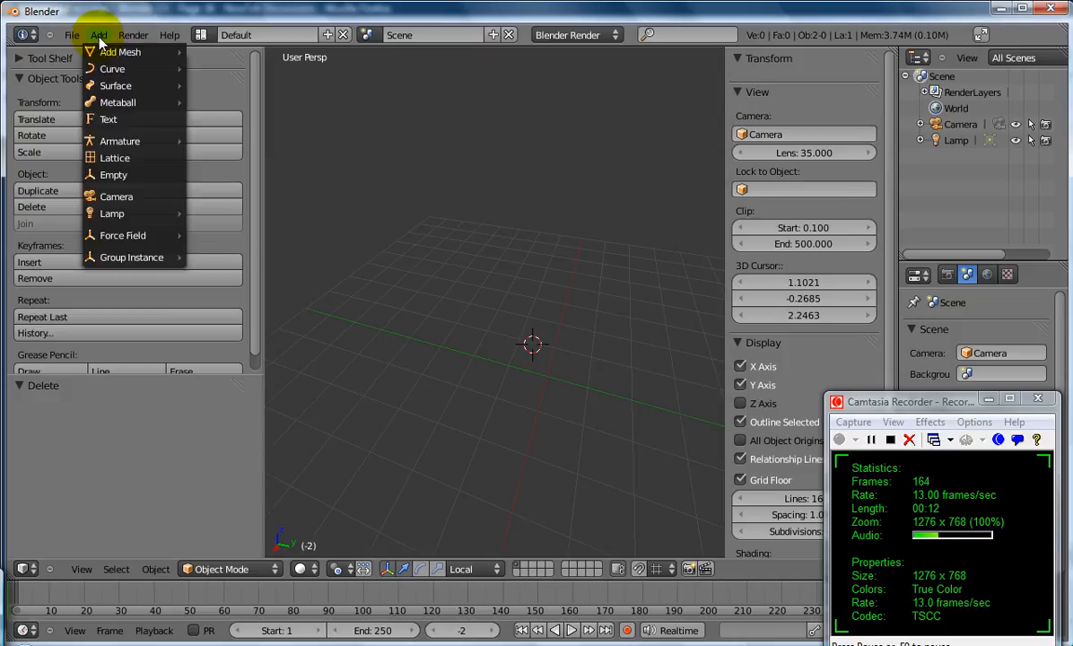
Step: Add a cube mesh to the scene at the 3D cursor
mouse_move(126, 52)
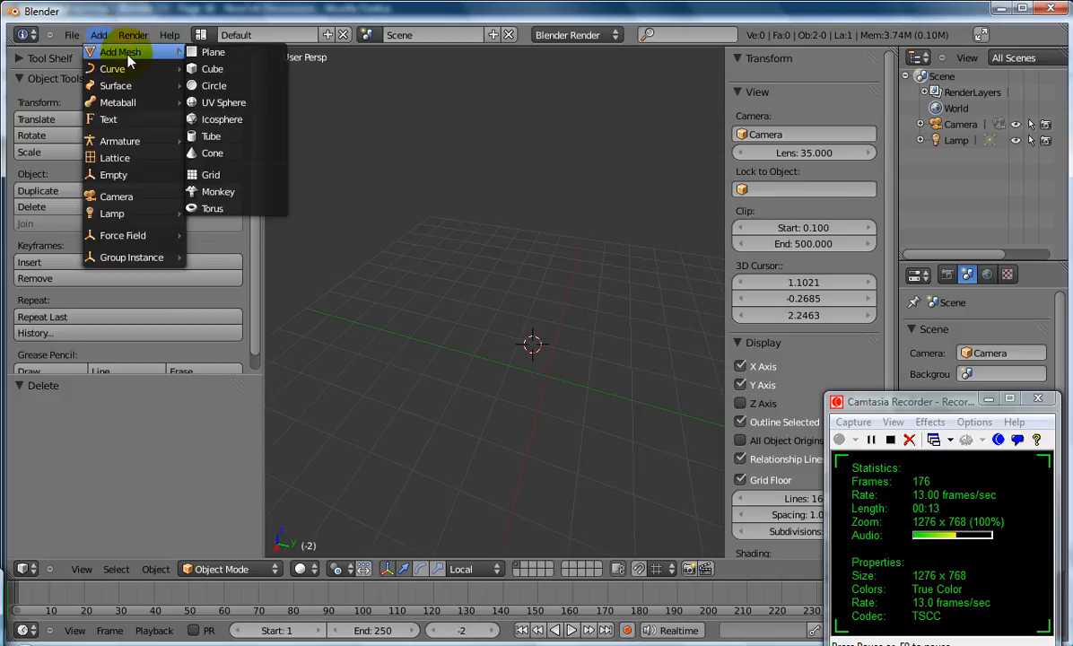
left_click(215, 71)
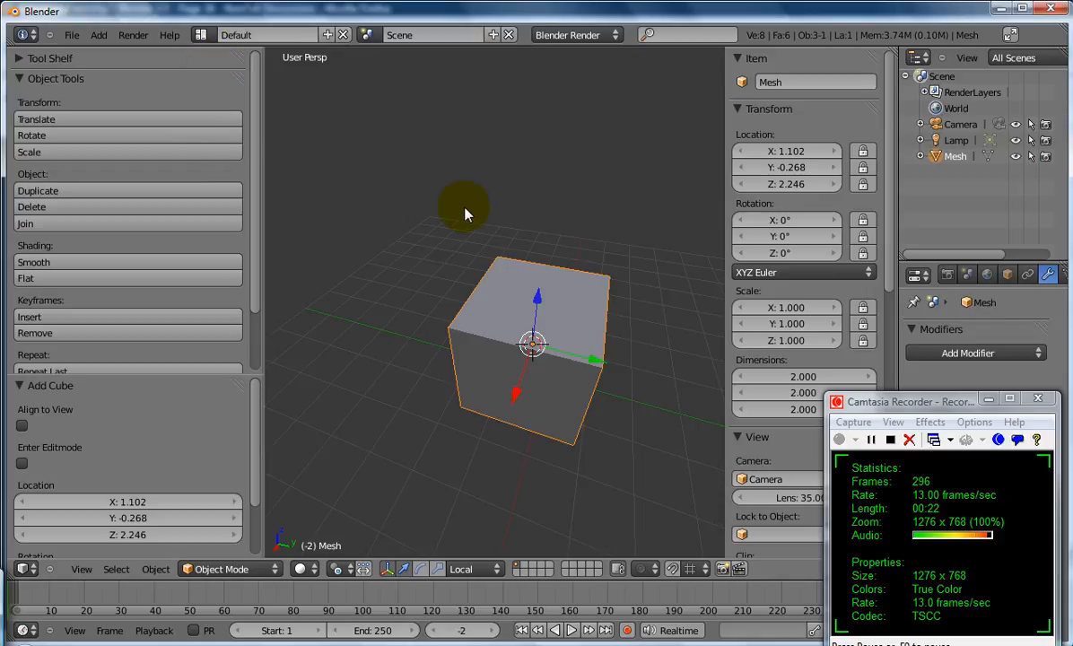
middle_click_drag(427, 195, 395, 183)
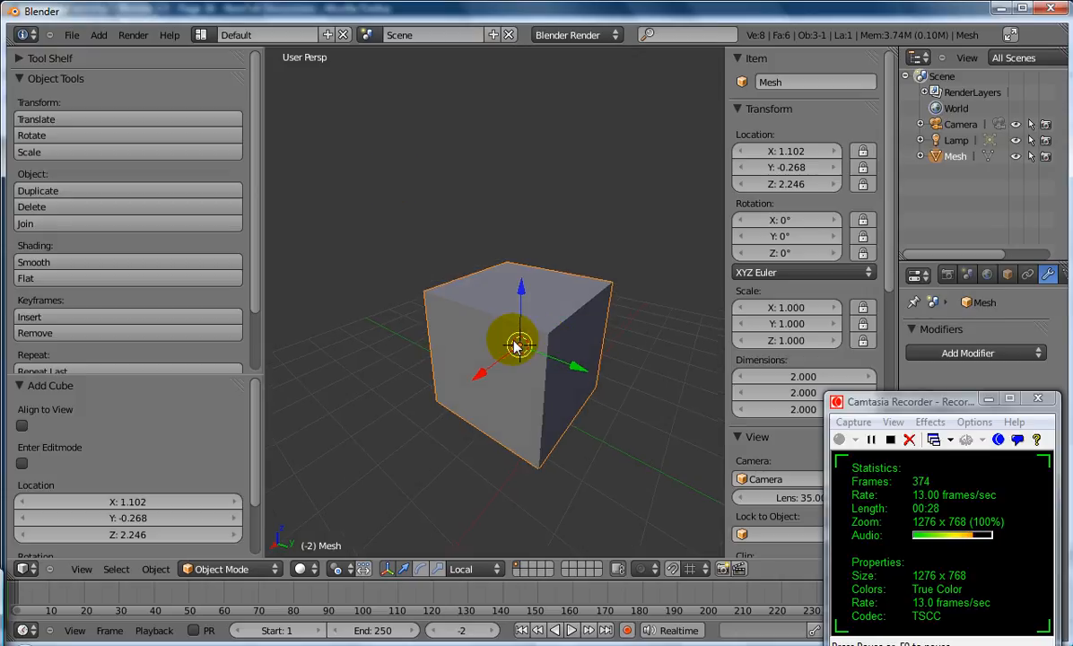
Step: Delete the cube and undo the deletion, then repeat the delete and undo once more
key("x")
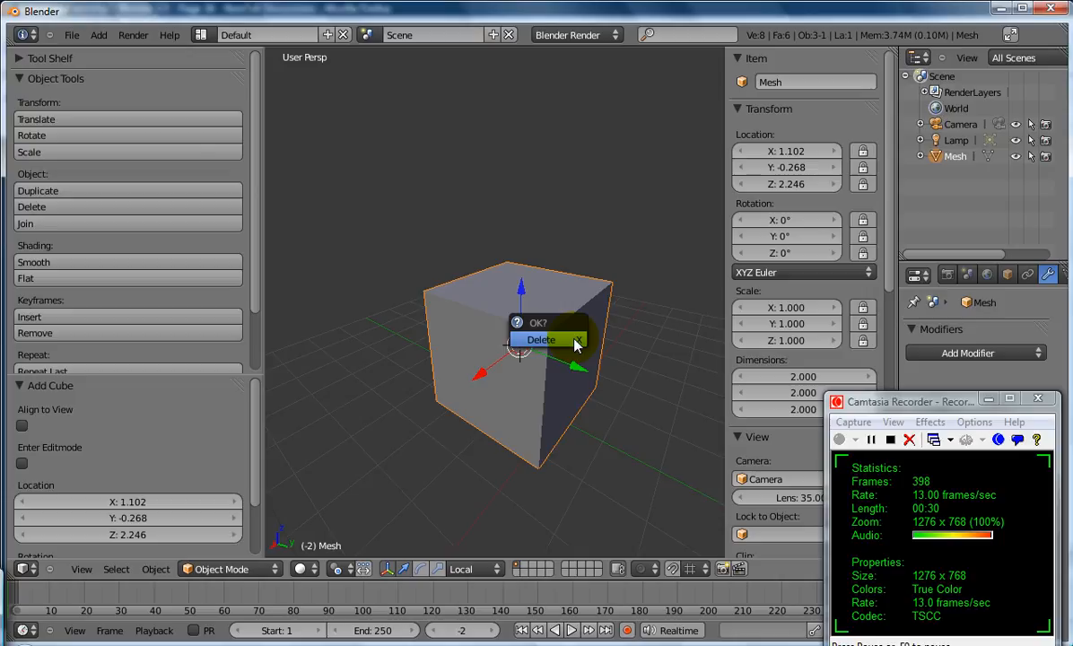
left_click(575, 345)
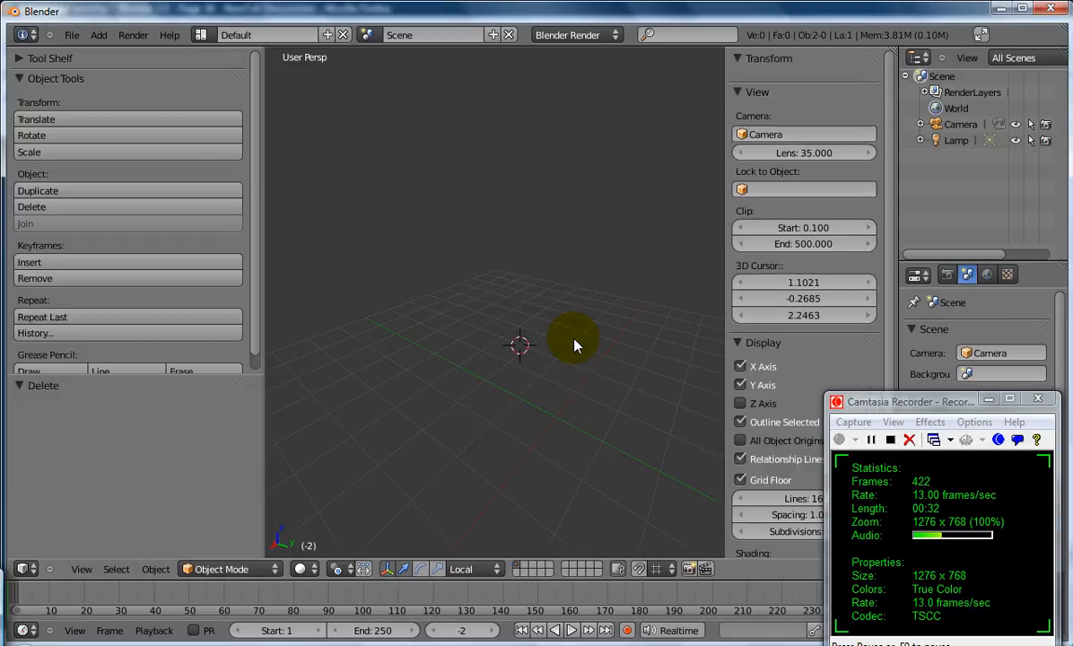
key("ctrl+z")
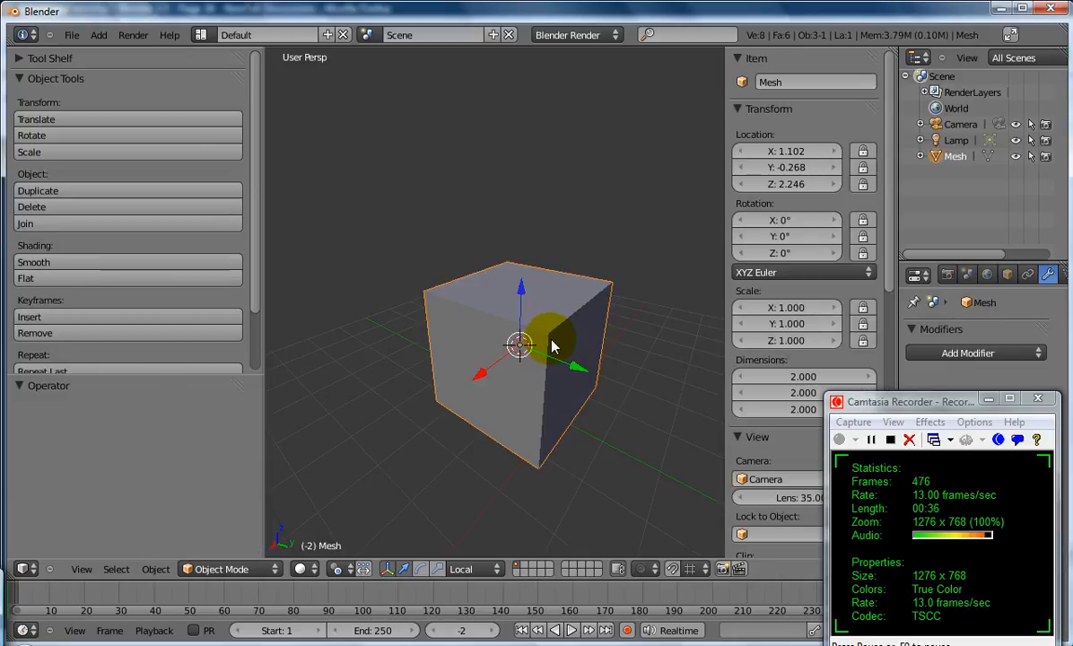
key("x")
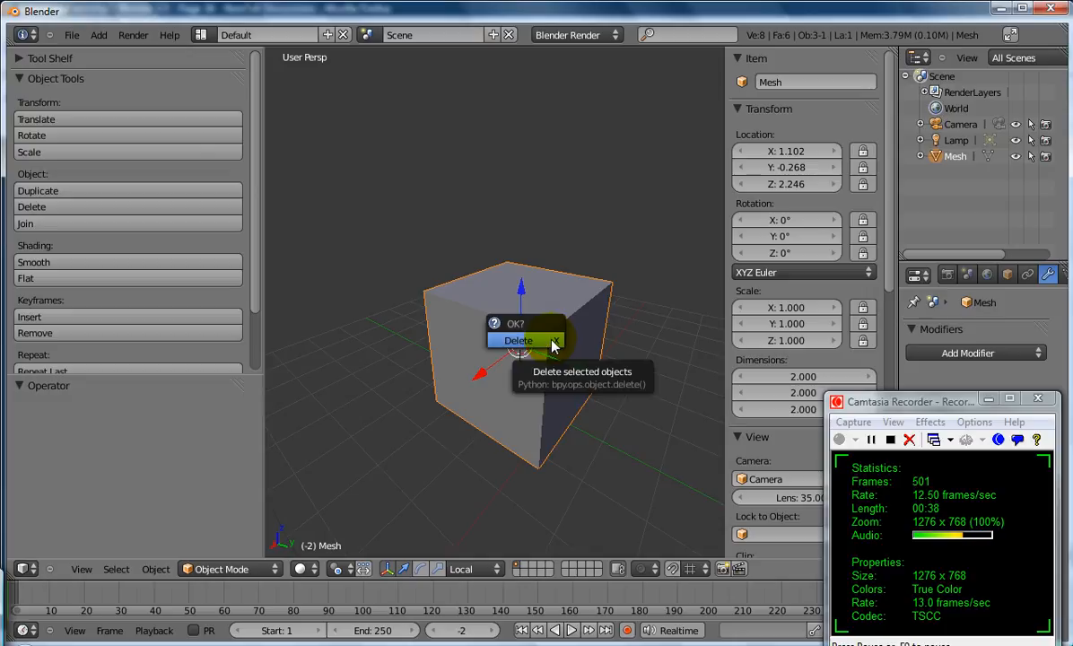
left_click(549, 341)
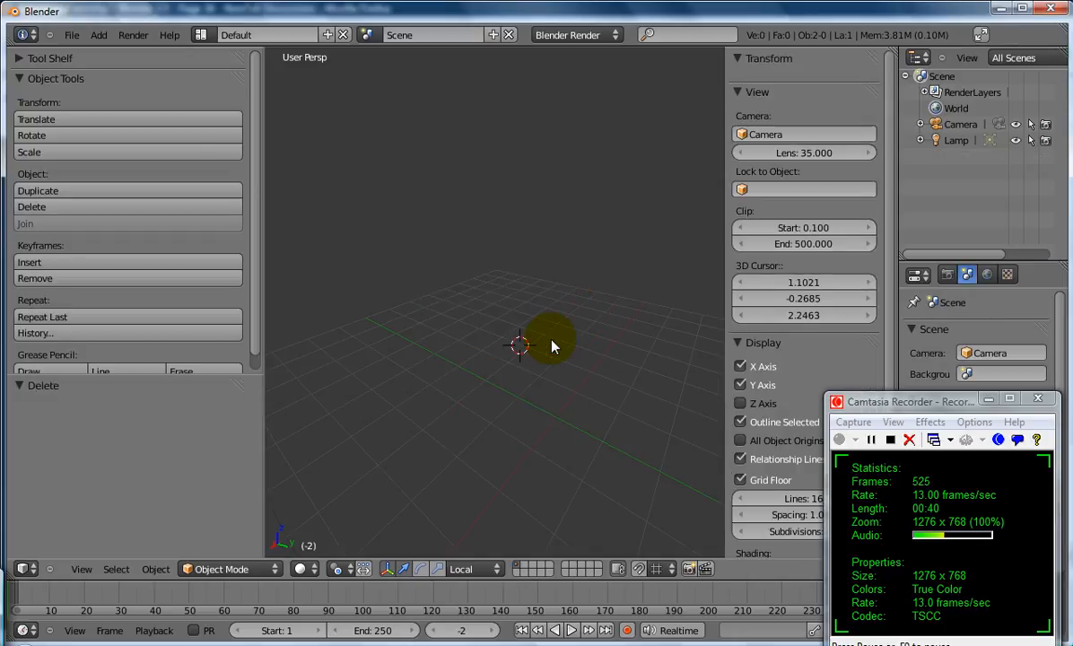
key("ctrl+z")
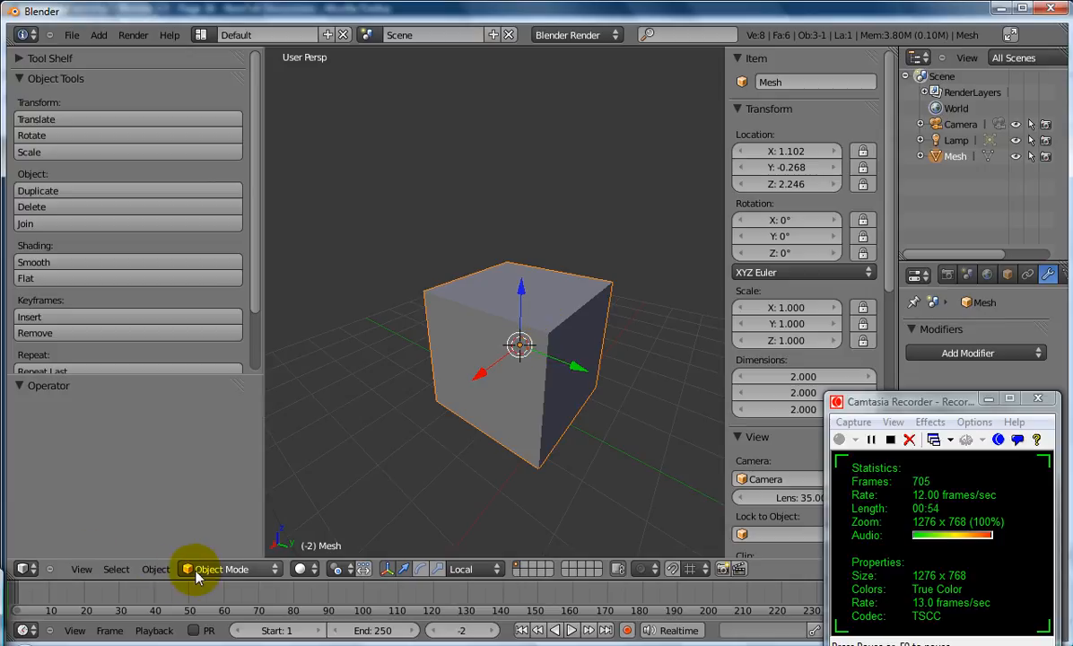
Step: Toggle the cube from Object Mode to Edit Mode and back, twice
left_click(219, 572)
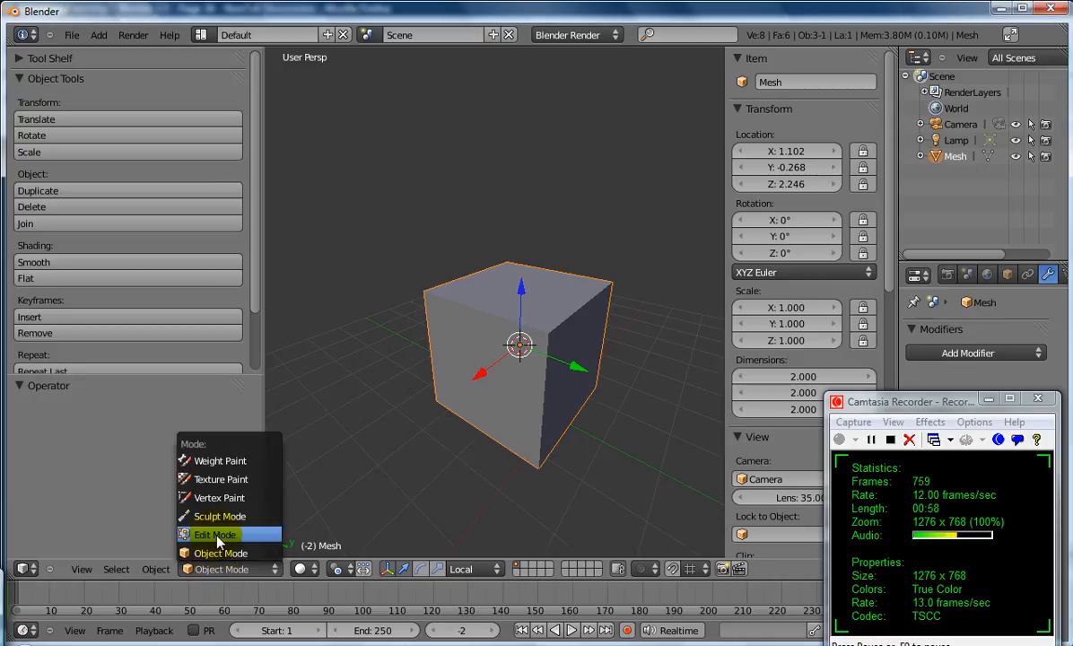
left_click(213, 535)
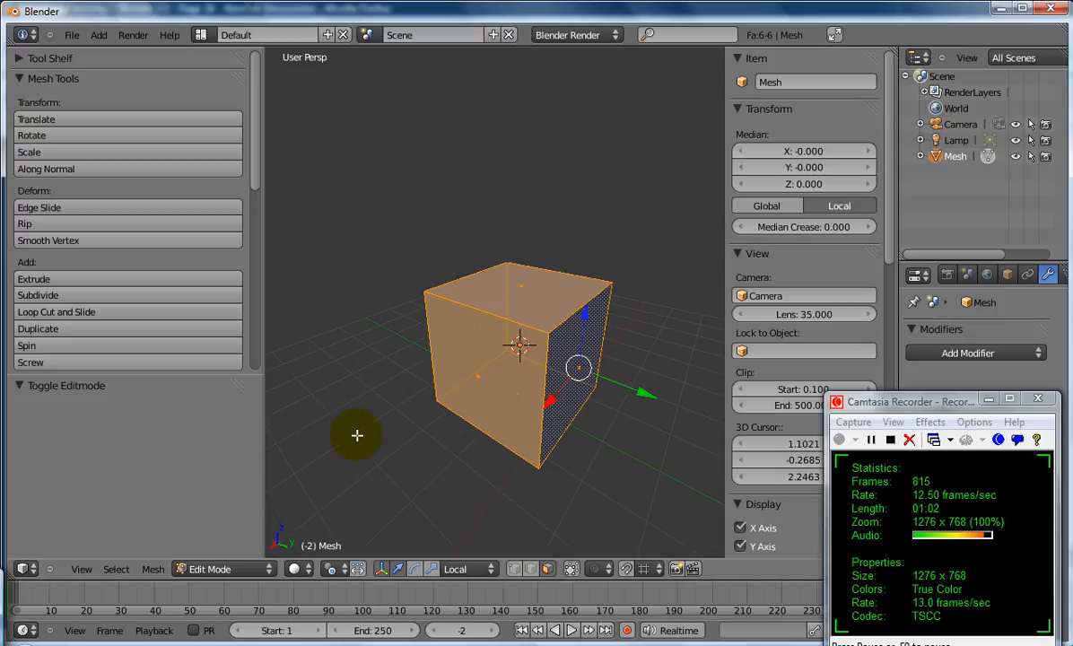
left_click(223, 572)
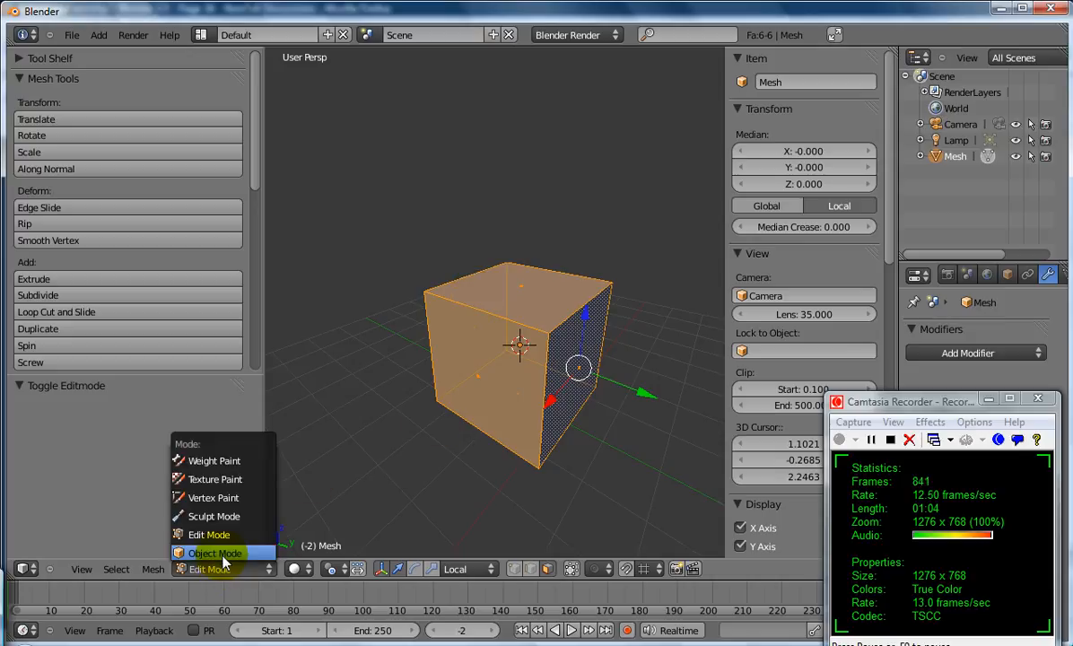
left_click(220, 558)
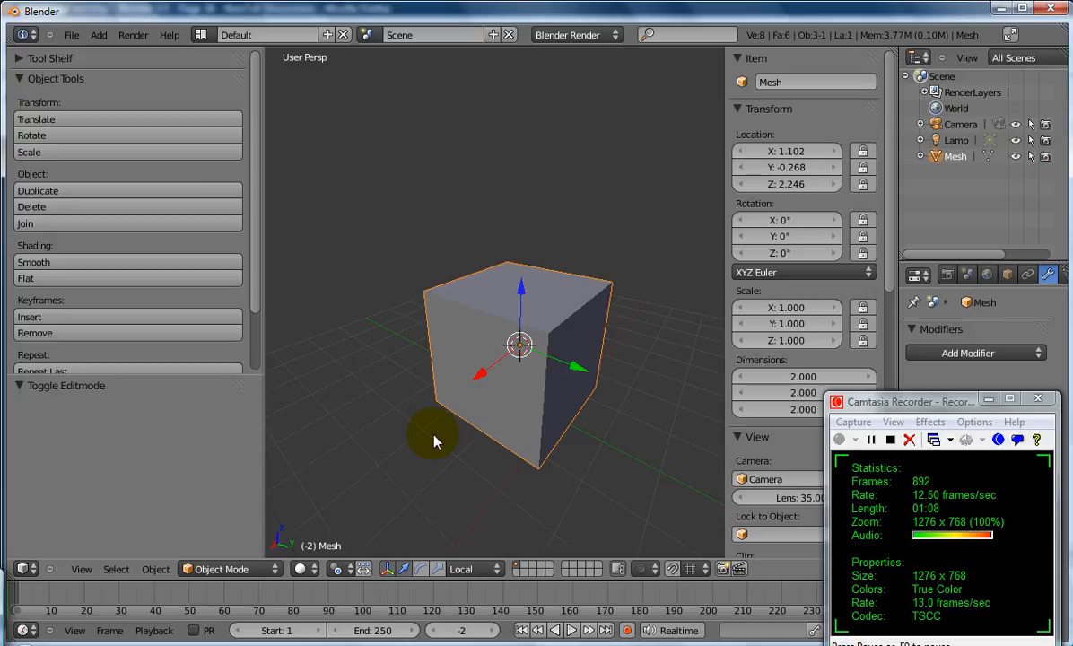
left_click(987, 399)
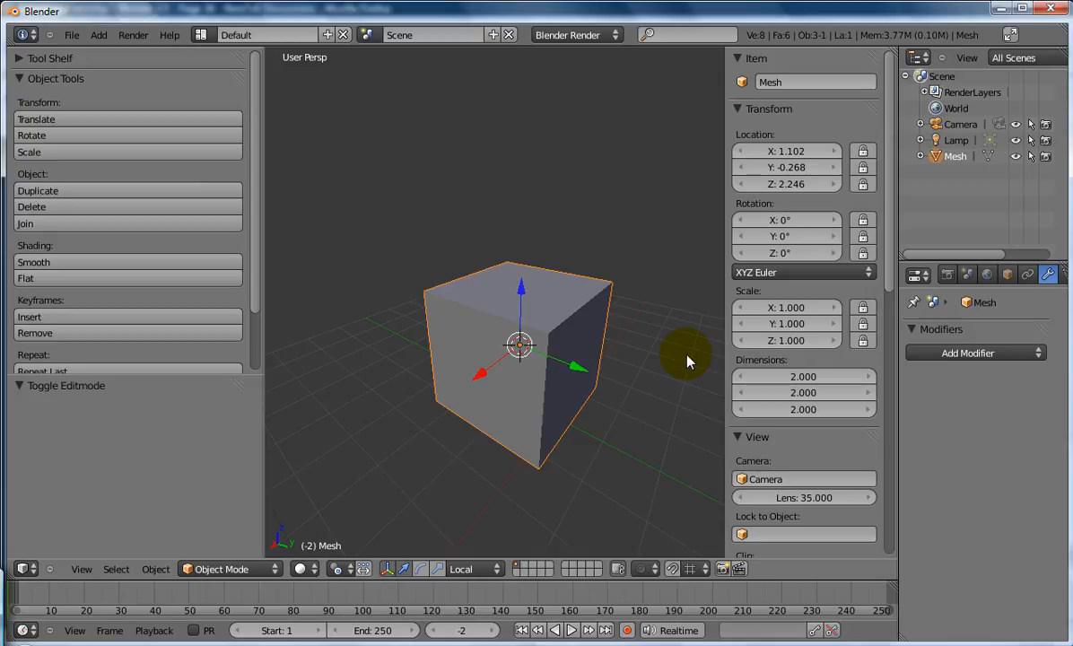
key("Tab")
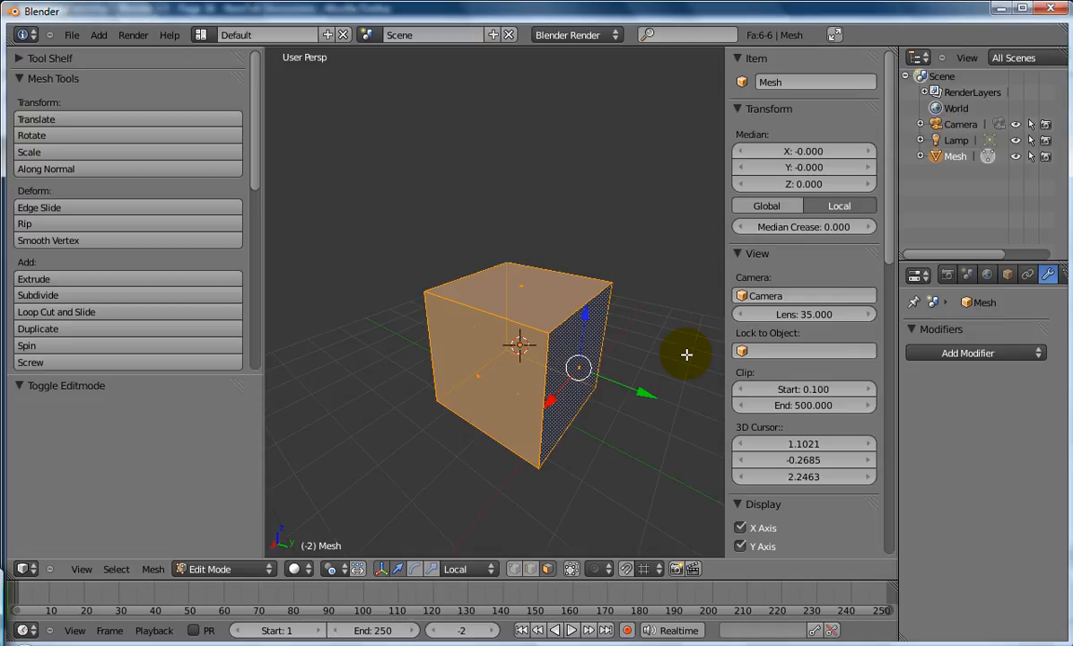
key("Tab")
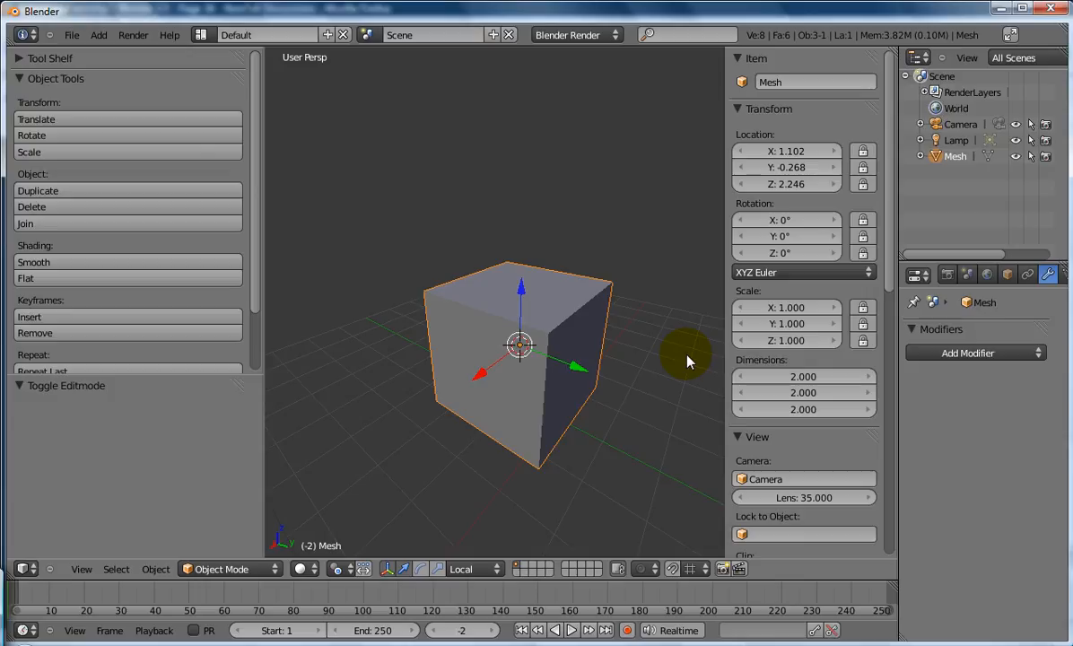
Step: Enter Edit Mode on the cube and toggle the select-all state until all faces are deselected
key("Tab")
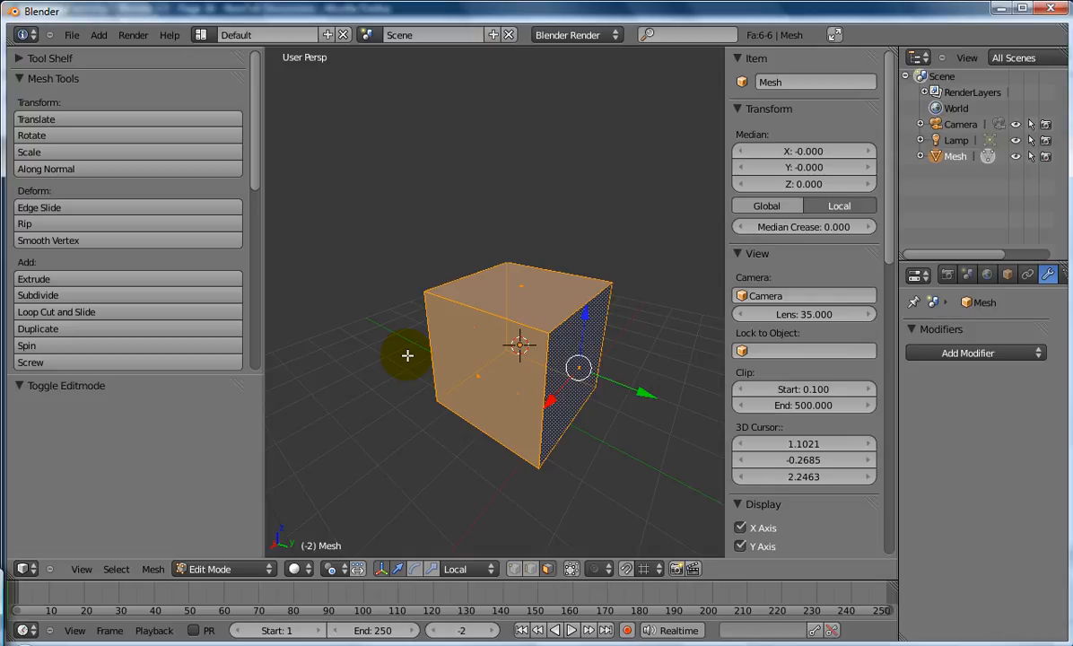
key("a")
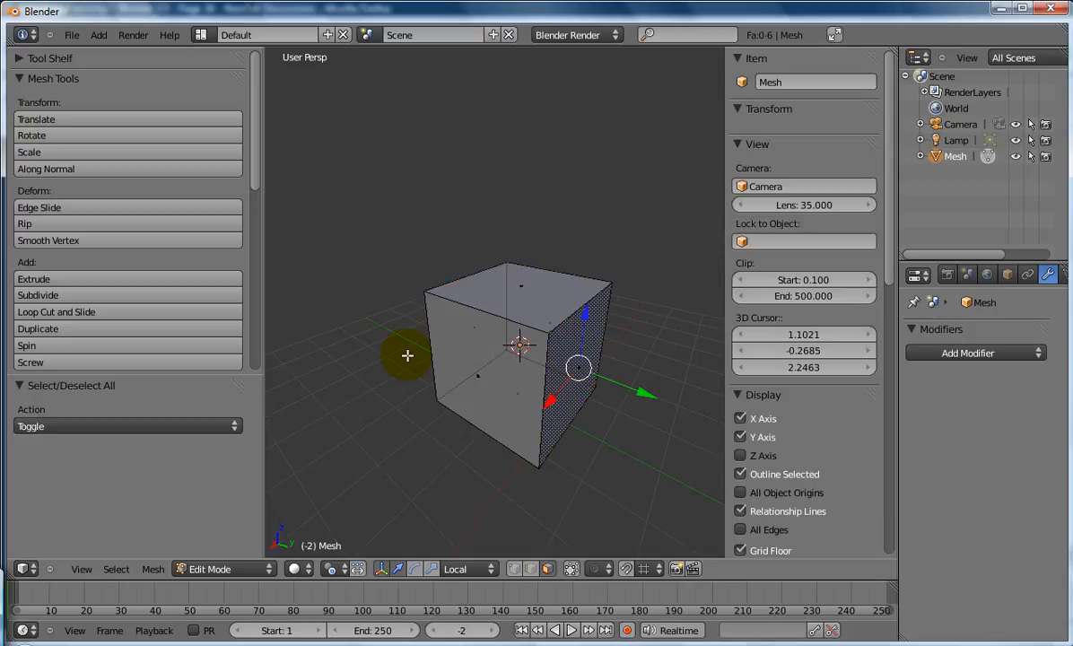
key("a")
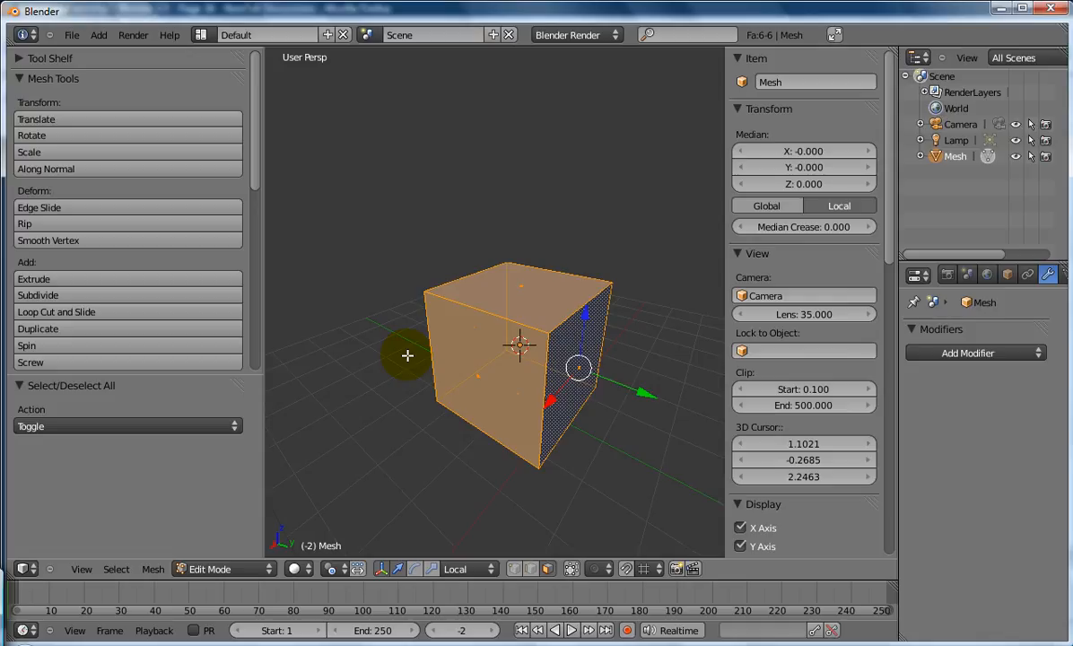
key("a")
key("a")
key("a")
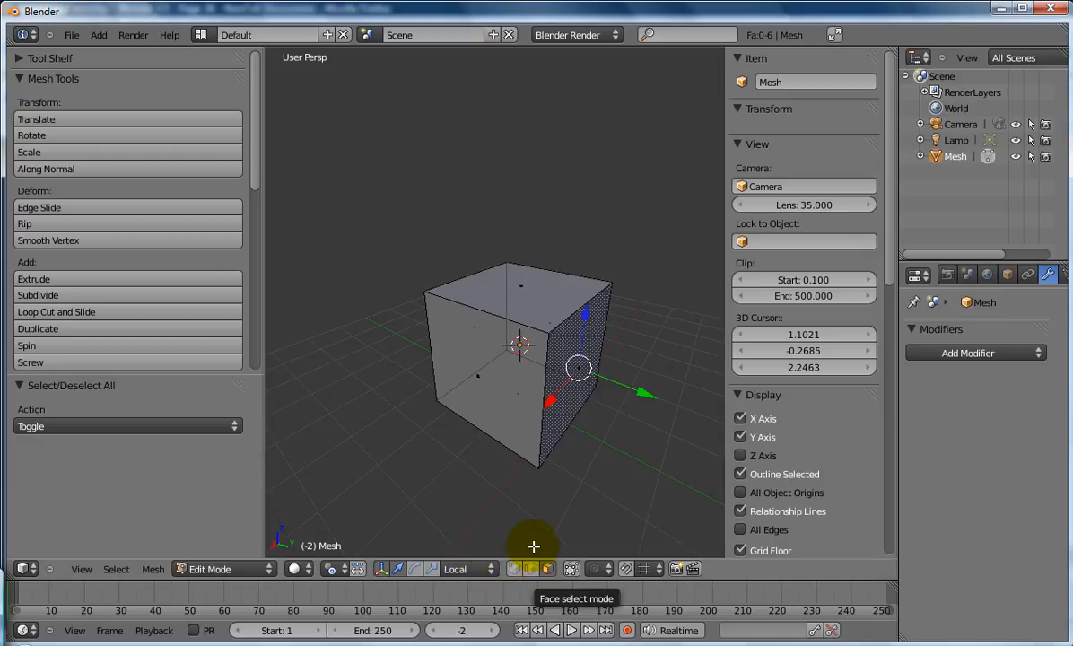
Step: Extrude the cube's top face upward by about 0.89
right_click(520, 285)
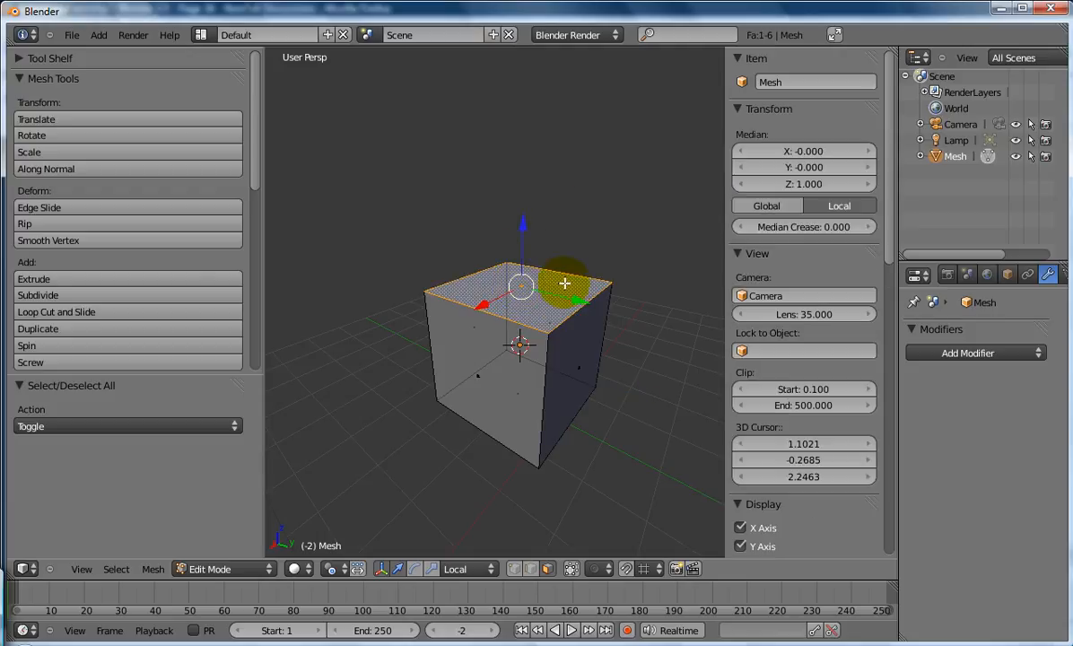
key("e")
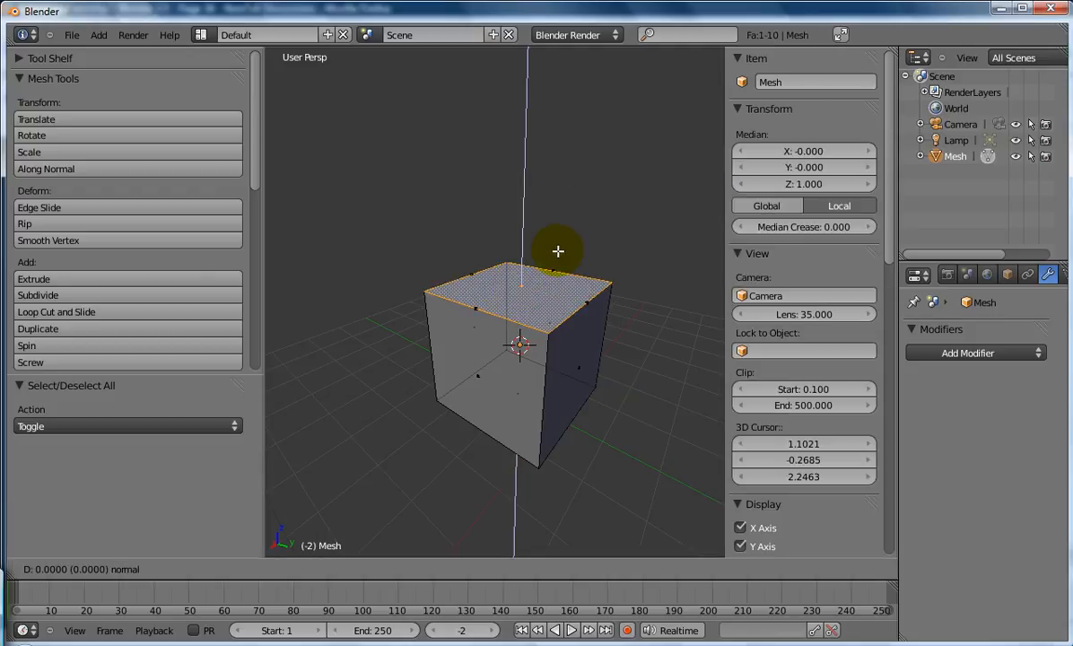
left_click(573, 190)
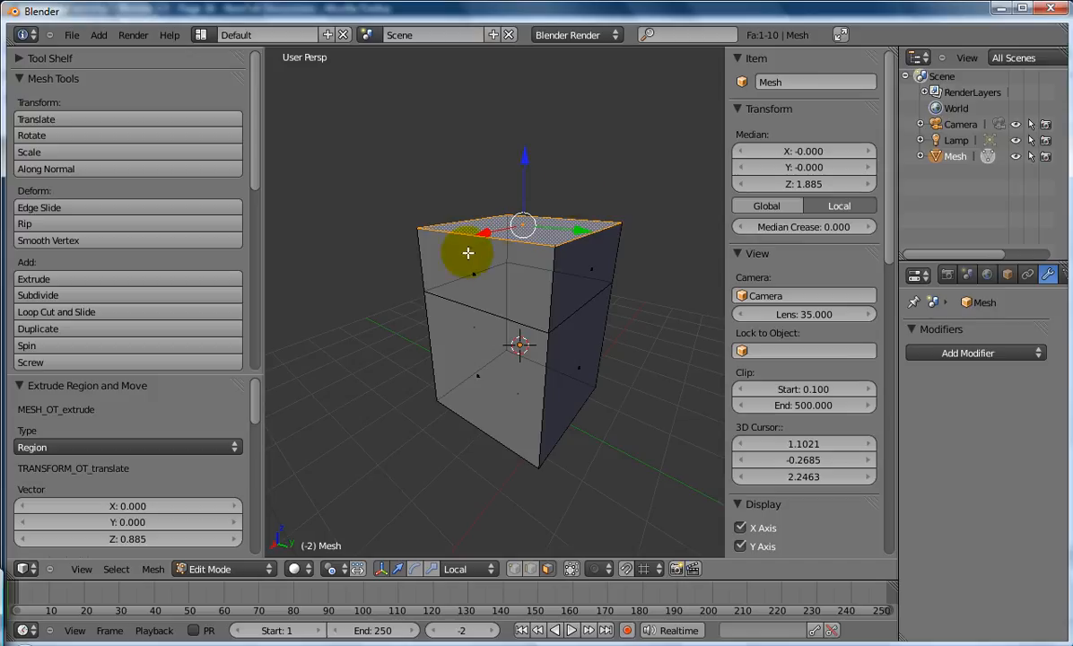
Step: Extrude the two stacked faces on the block's +X side together outward by about 0.93
right_click(478, 279)
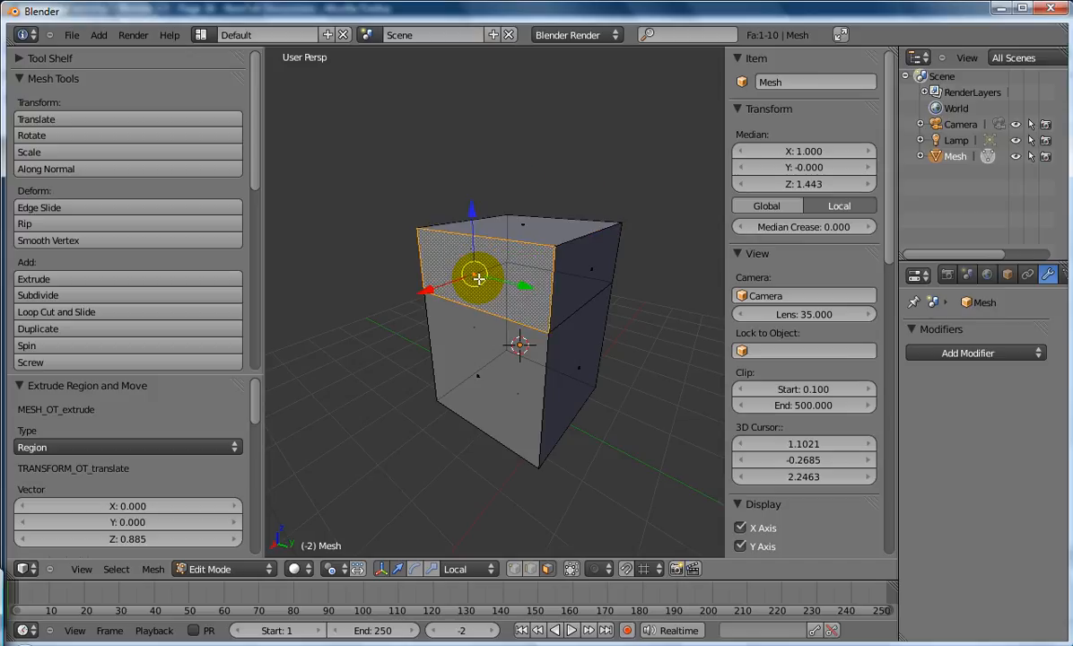
right_click(482, 375, "shift")
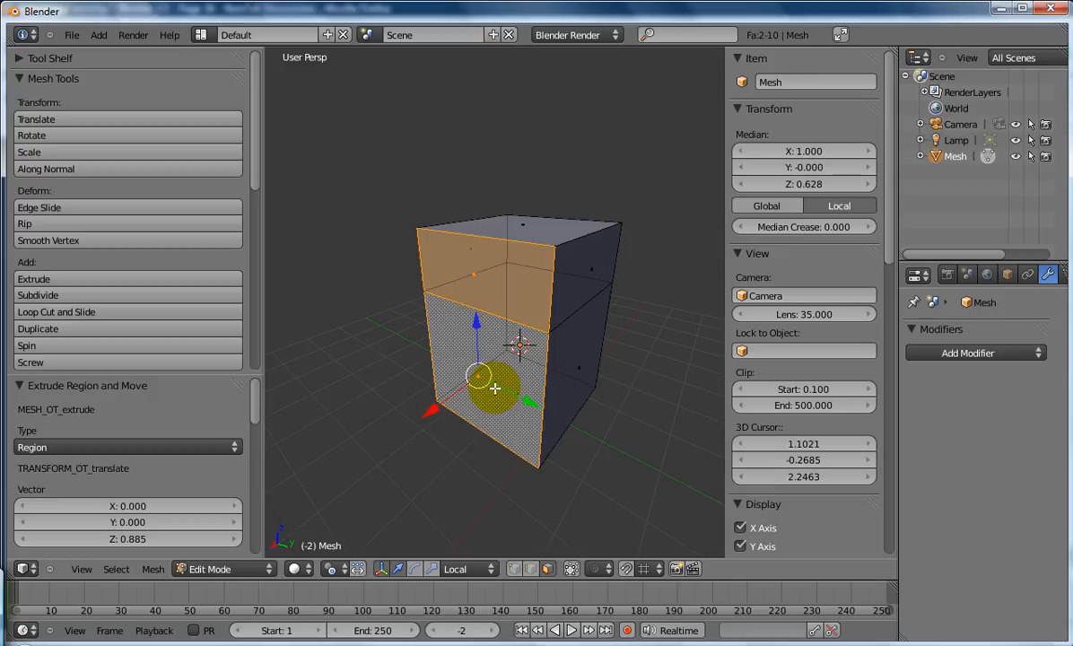
key("e")
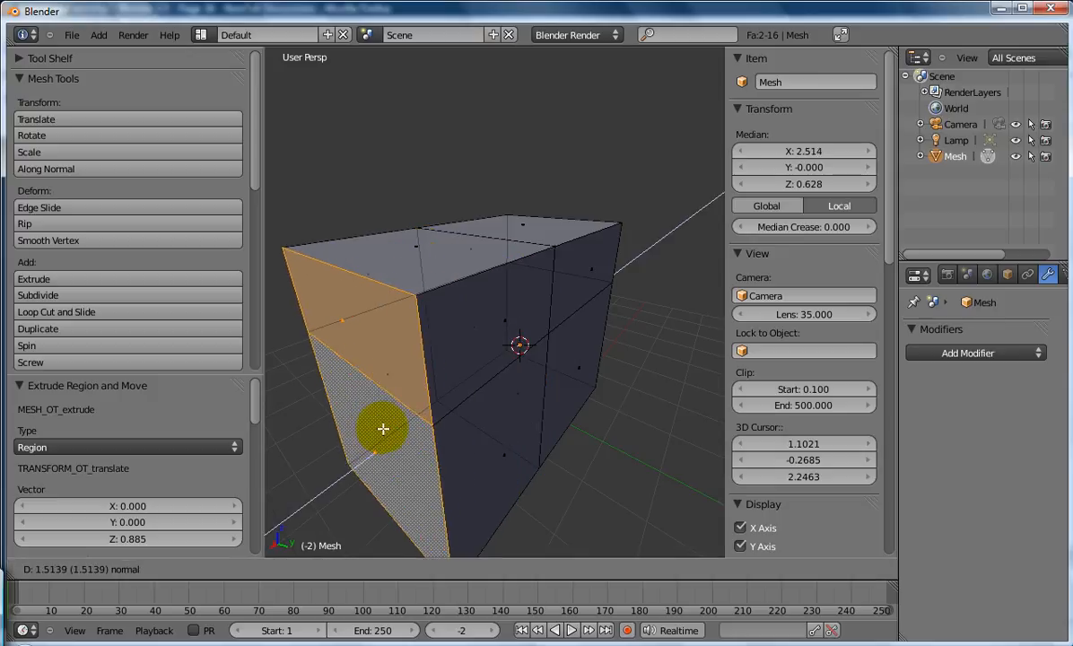
left_click(428, 408)
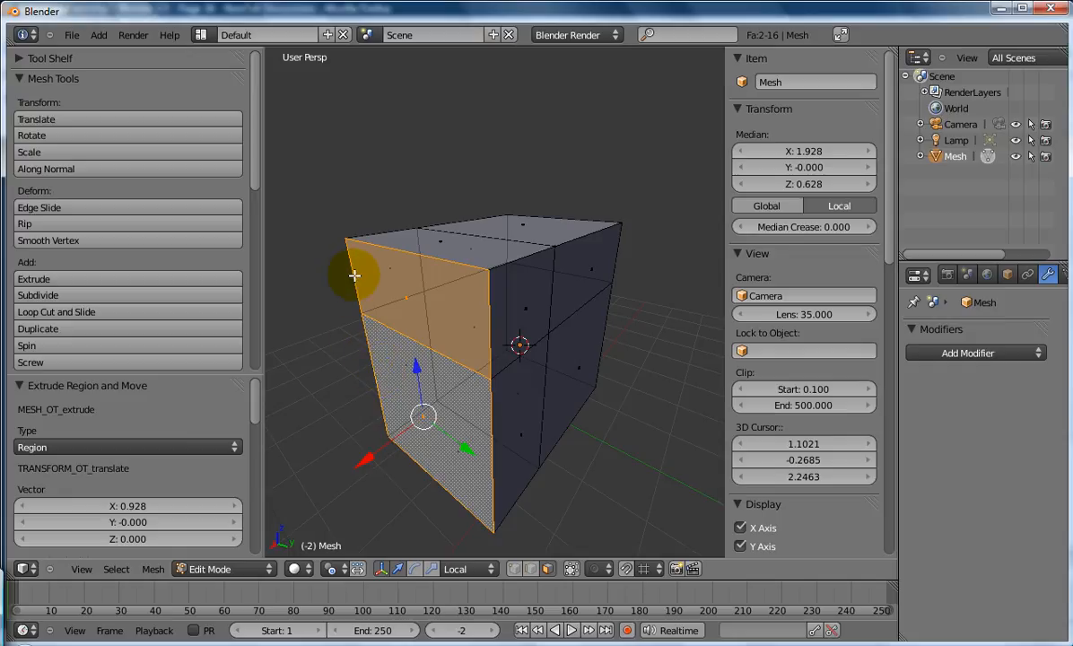
Step: Extrude three of the four faces on the block's -Y side outward by about 0.64, leaving out the upper face at the +X end
middle_click_drag(336, 278, 453, 303)
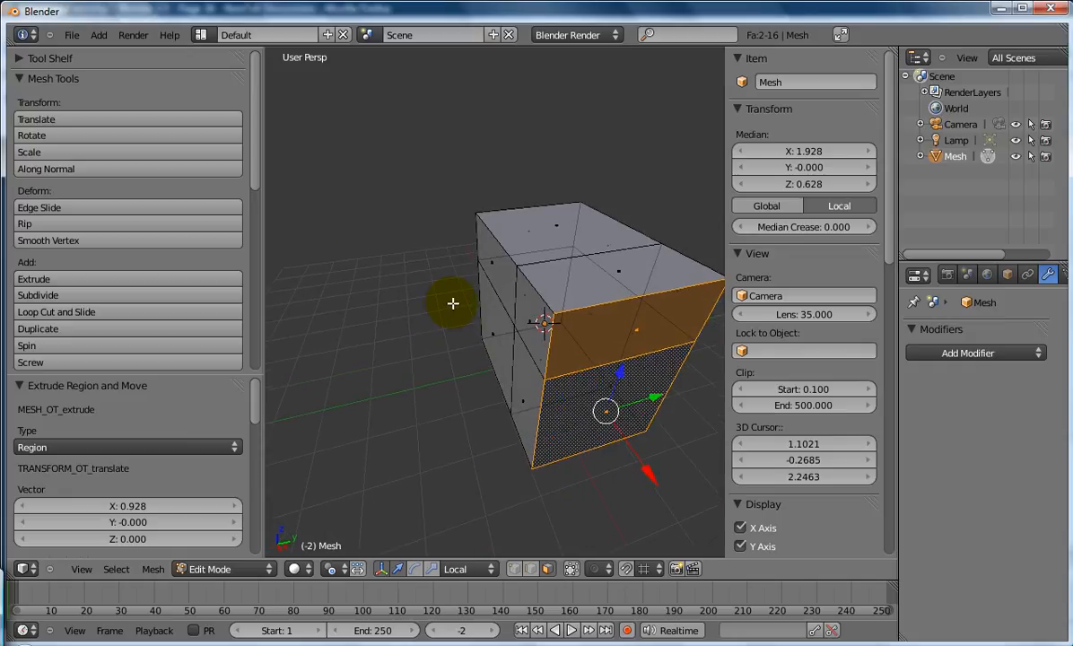
right_click(492, 265)
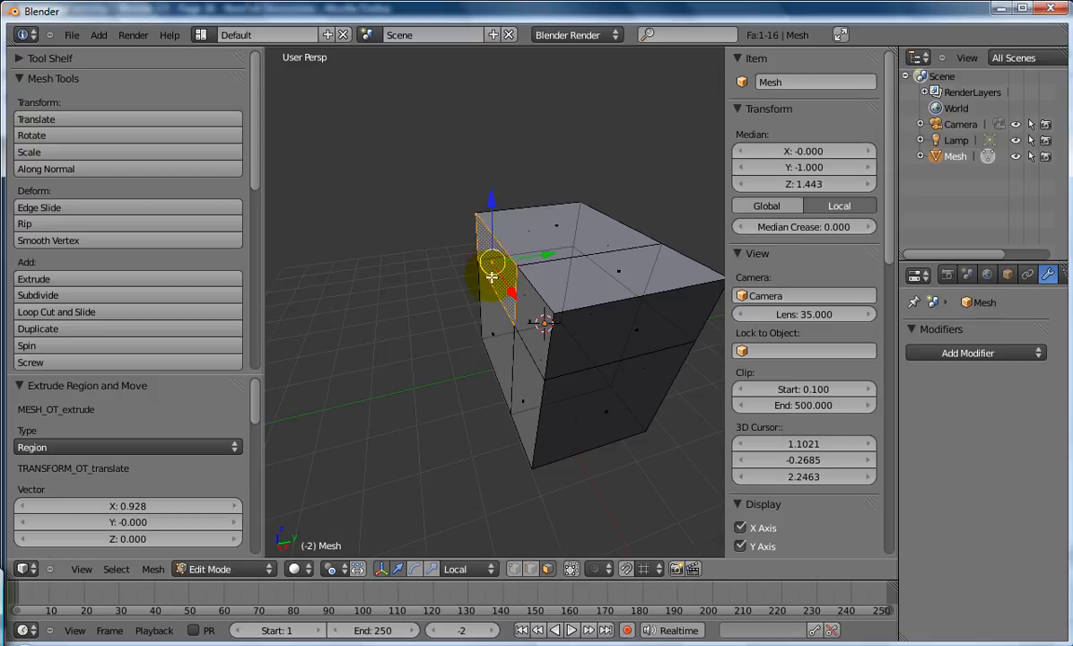
right_click(529, 327, "shift")
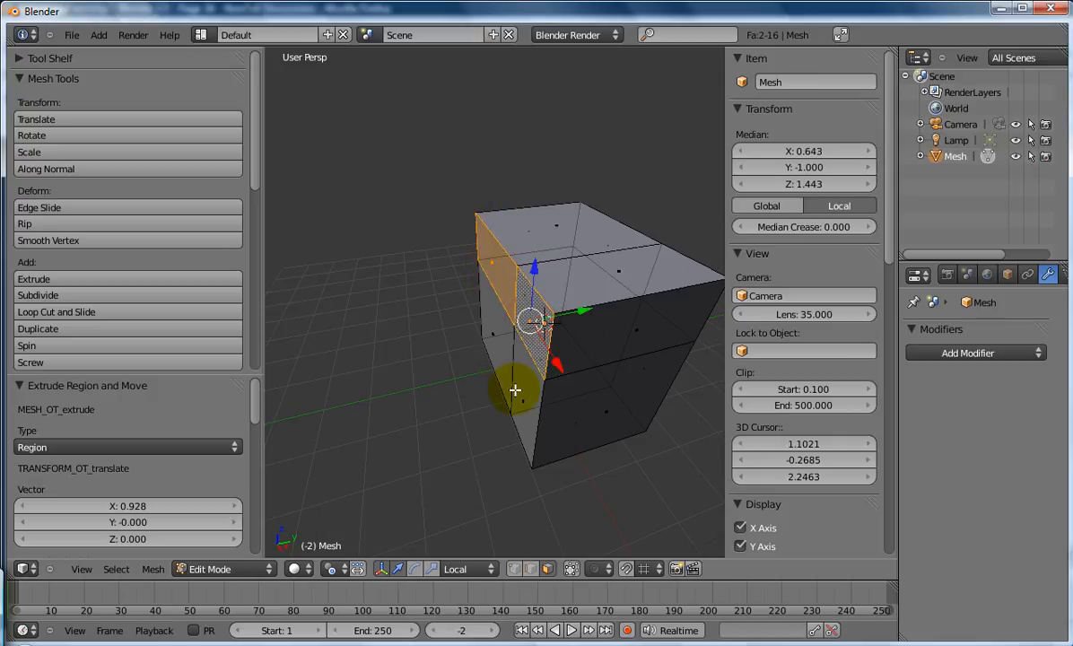
right_click(513, 440, "shift")
right_click(491, 334, "shift")
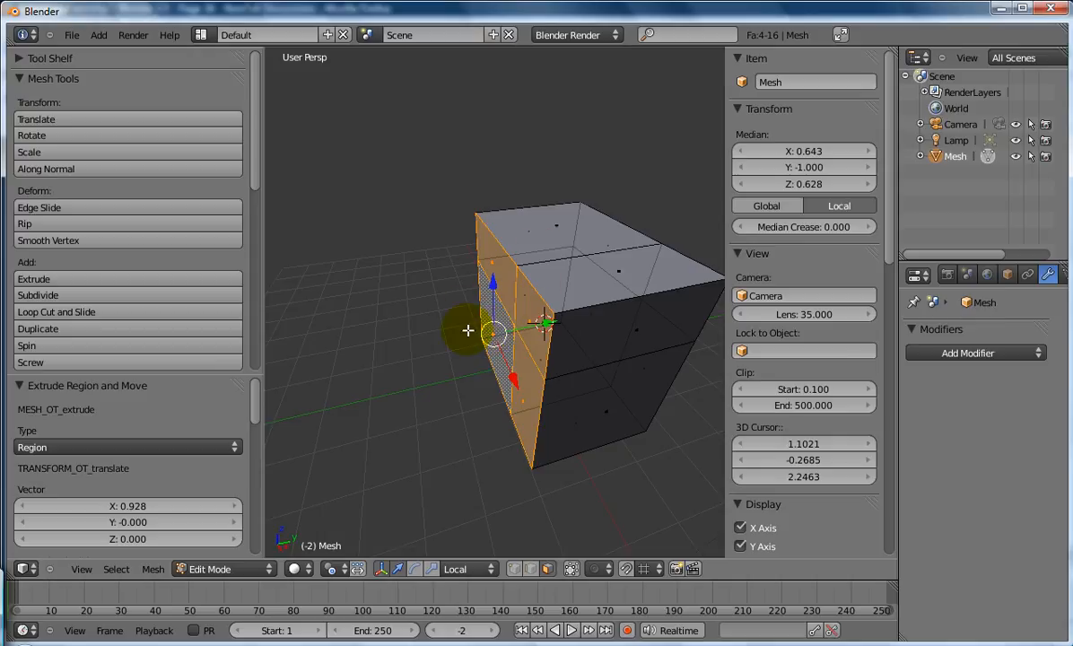
right_click(529, 319, "shift")
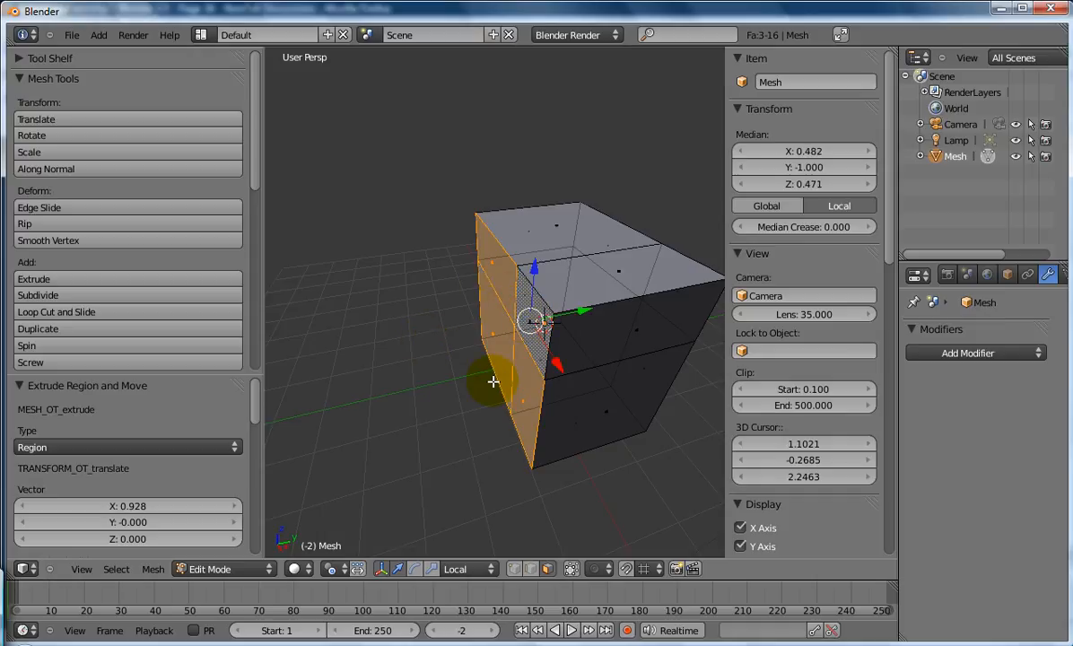
key("e")
left_click(439, 386)
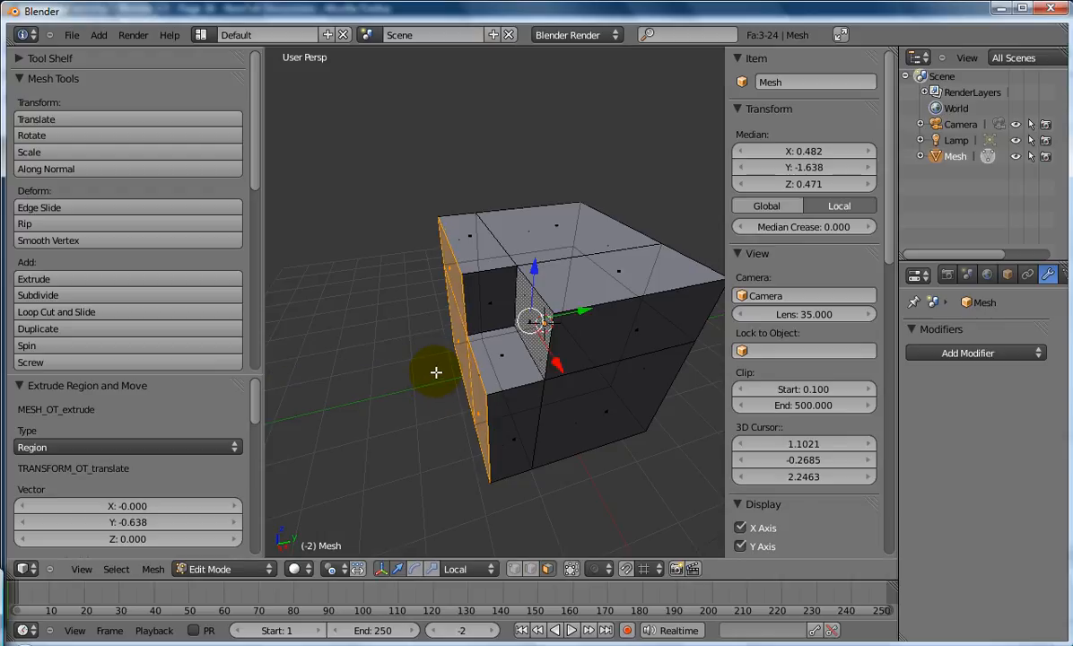
scroll(421, 354, "down", 3)
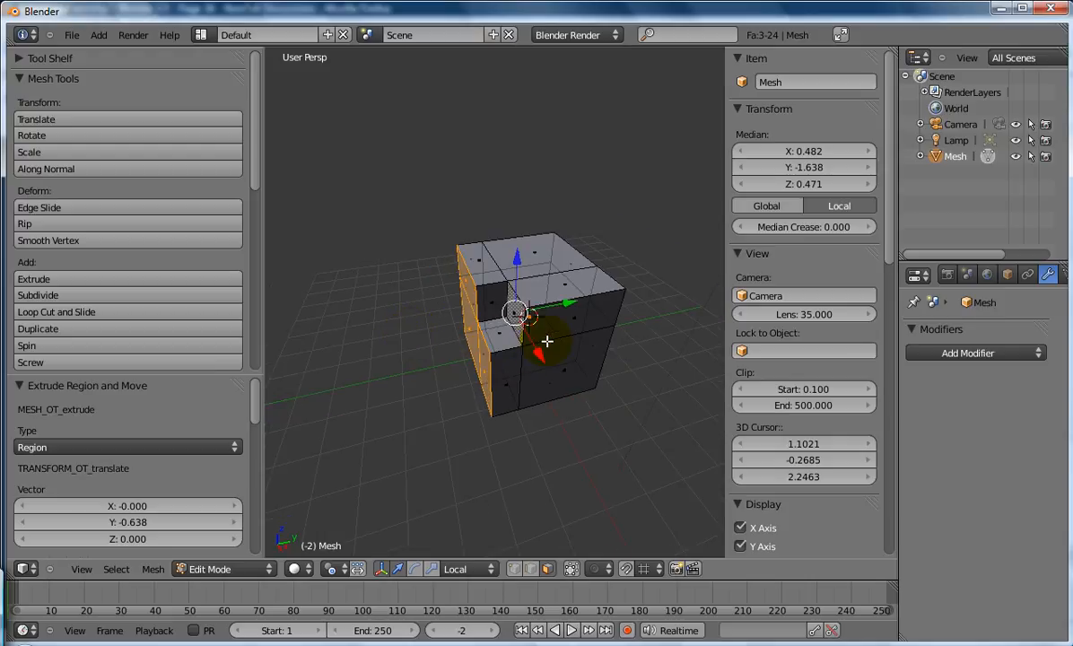
middle_click_drag(415, 327, 535, 296)
scroll(510, 308, "up", 3)
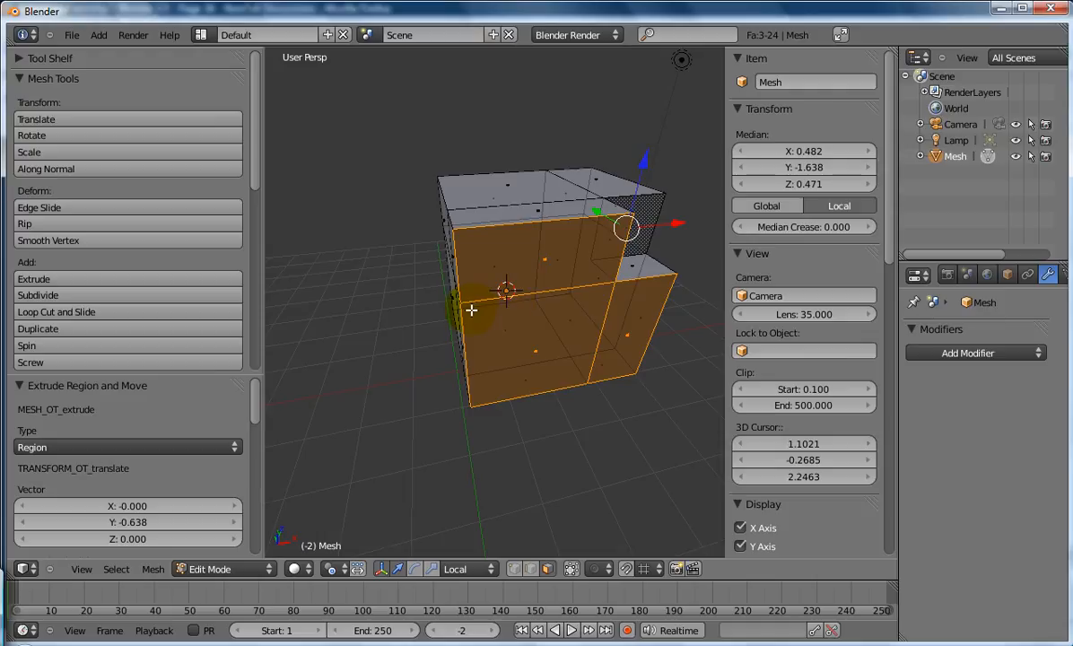
Step: In edge select mode, select the edge ring from the block's long top edge on the -Y side and subdivide it with 4 cuts
middle_click_drag(472, 305, 419, 347)
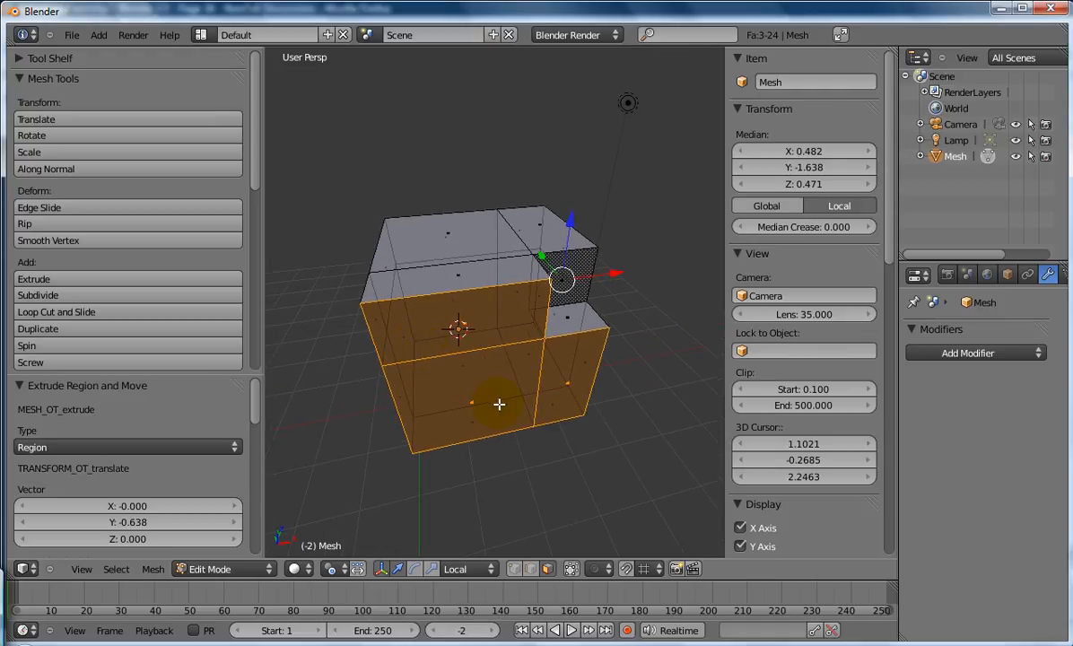
key("a")
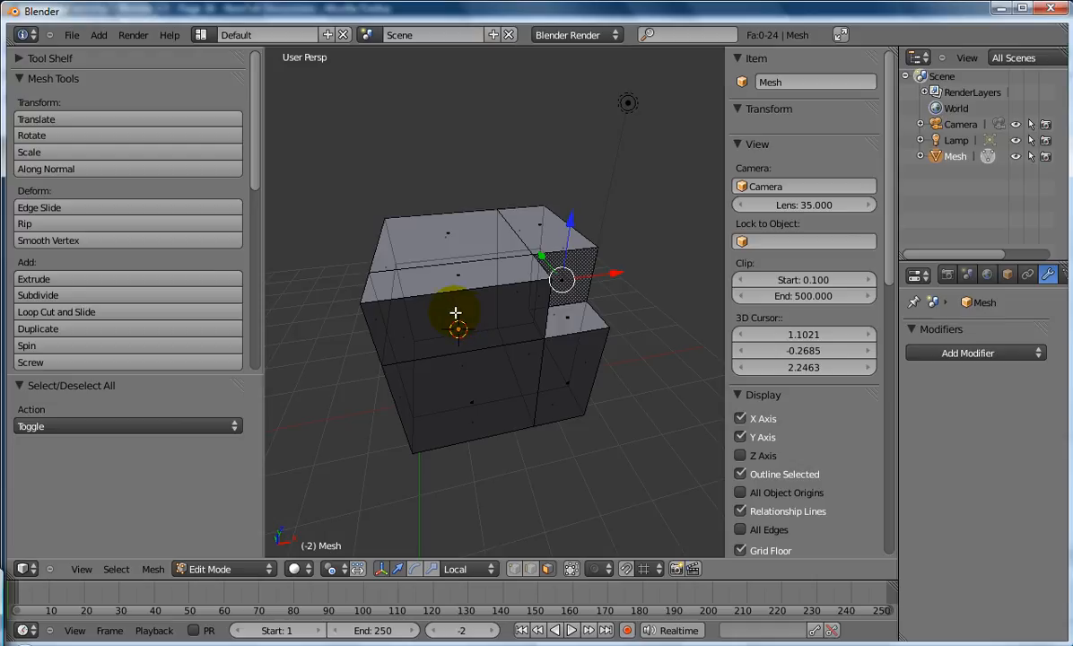
left_click(529, 568, "shift")
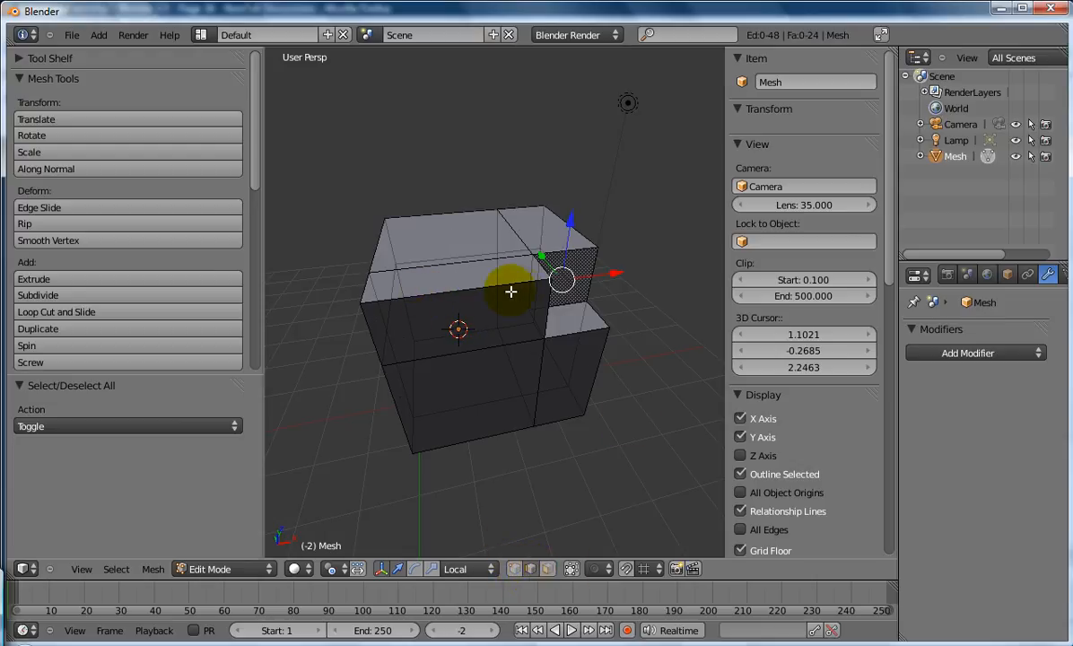
right_click(462, 285)
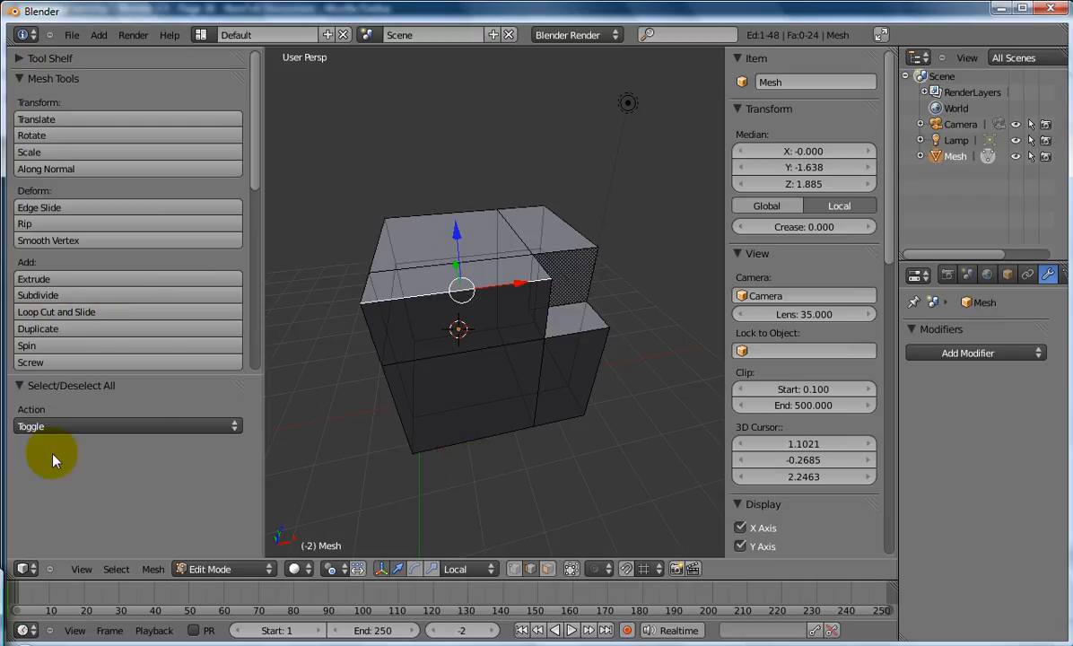
left_click(115, 569)
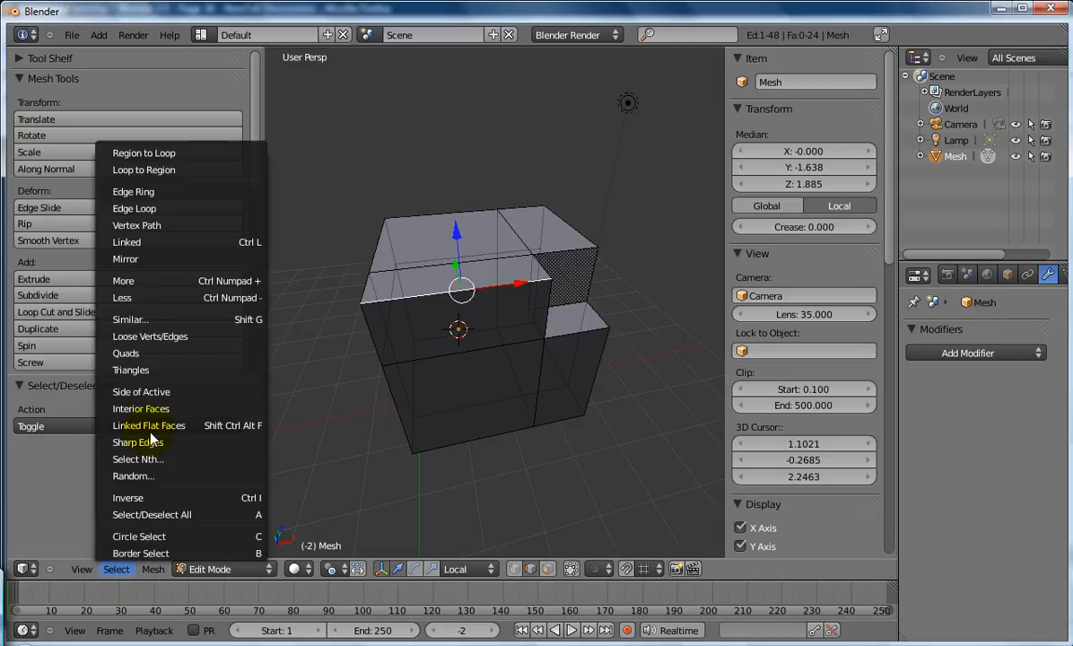
left_click(169, 192)
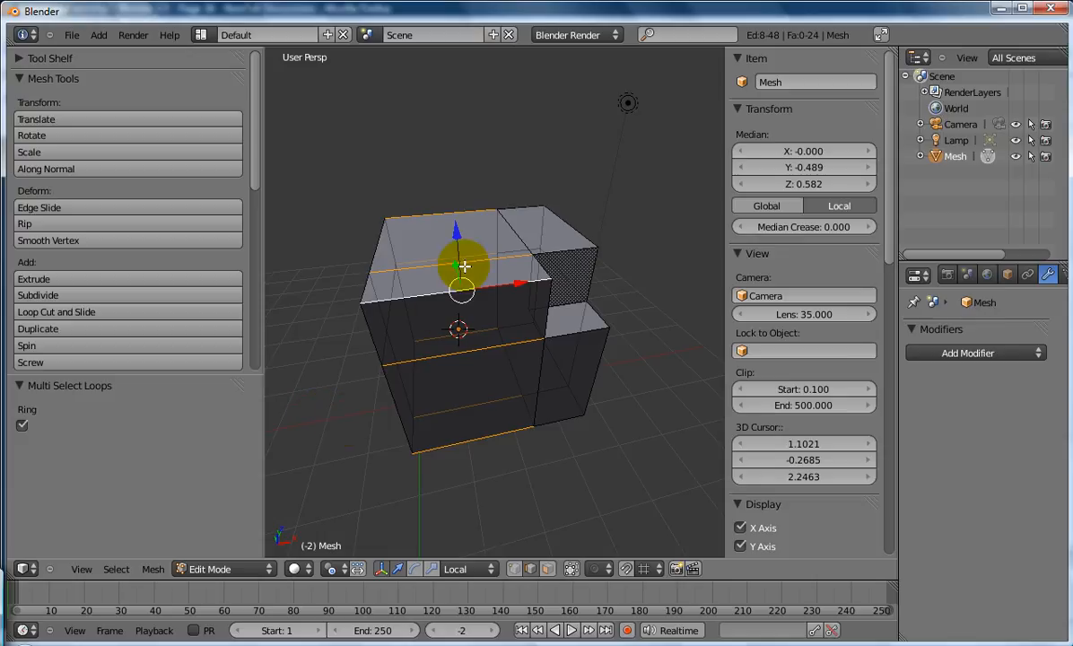
left_click(36, 295)
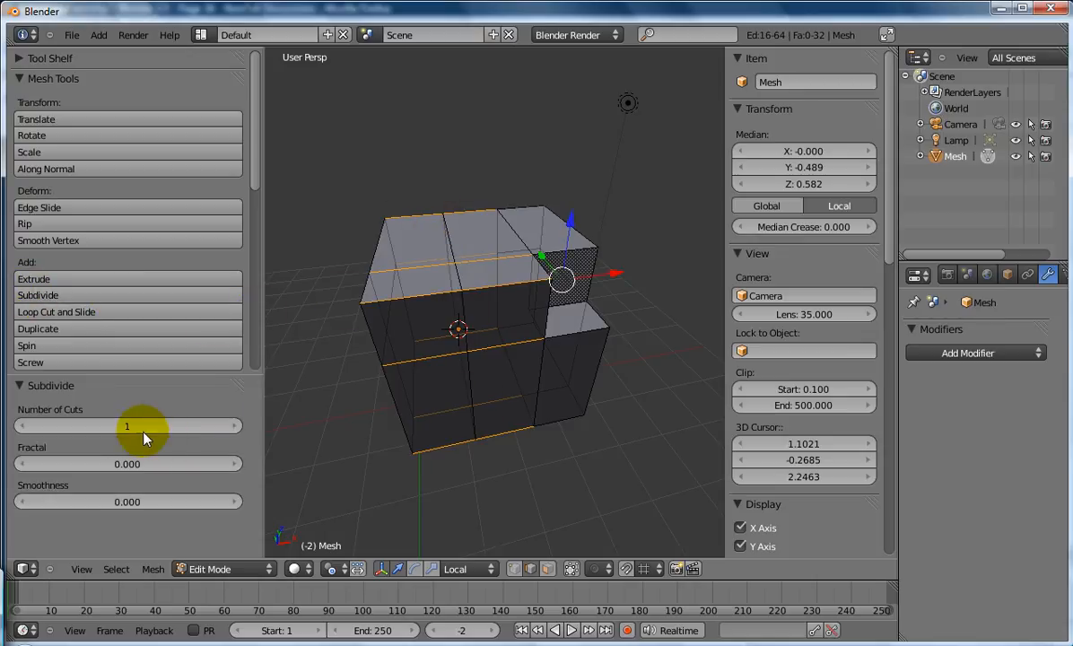
mouse_move(152, 431)
left_mouse_down()
mouse_move(165, 432)
mouse_move(144, 434)
left_mouse_up()
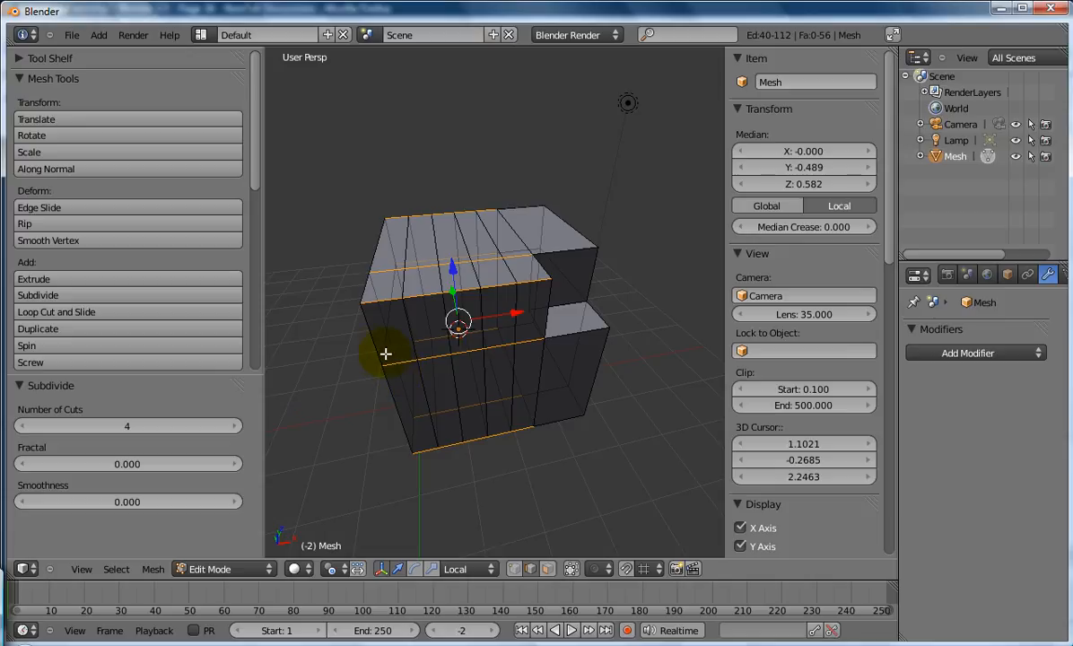
Step: Add two vertical loop cuts across the block's wider Y section, sliding one to a factor of about 0.859 and the other to about -0.850
middle_click_drag(345, 310, 555, 288)
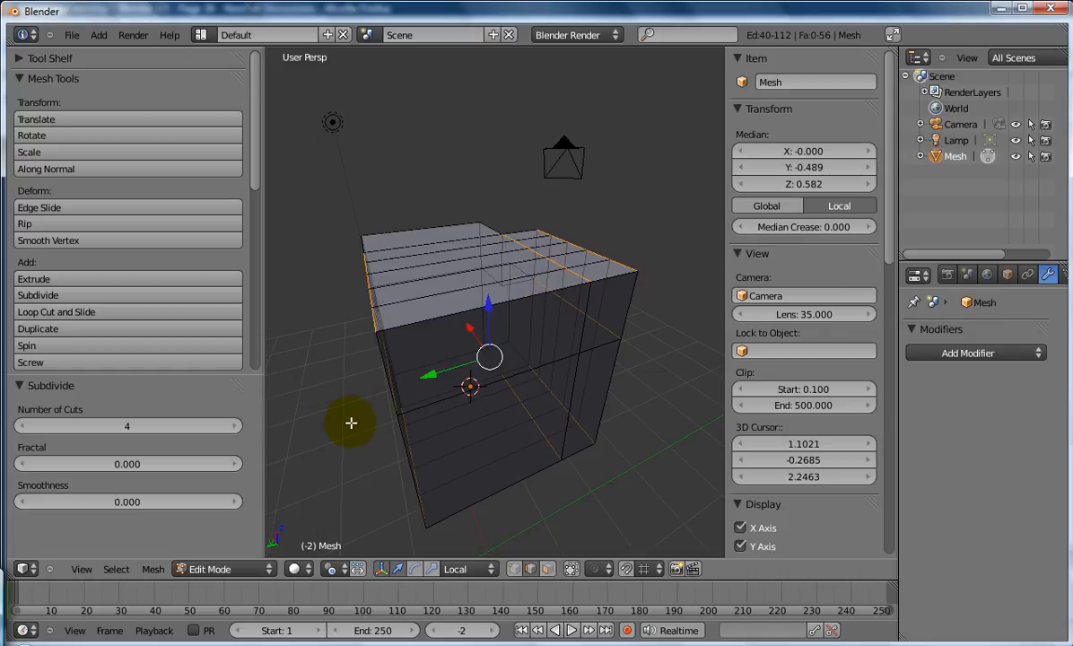
key("a")
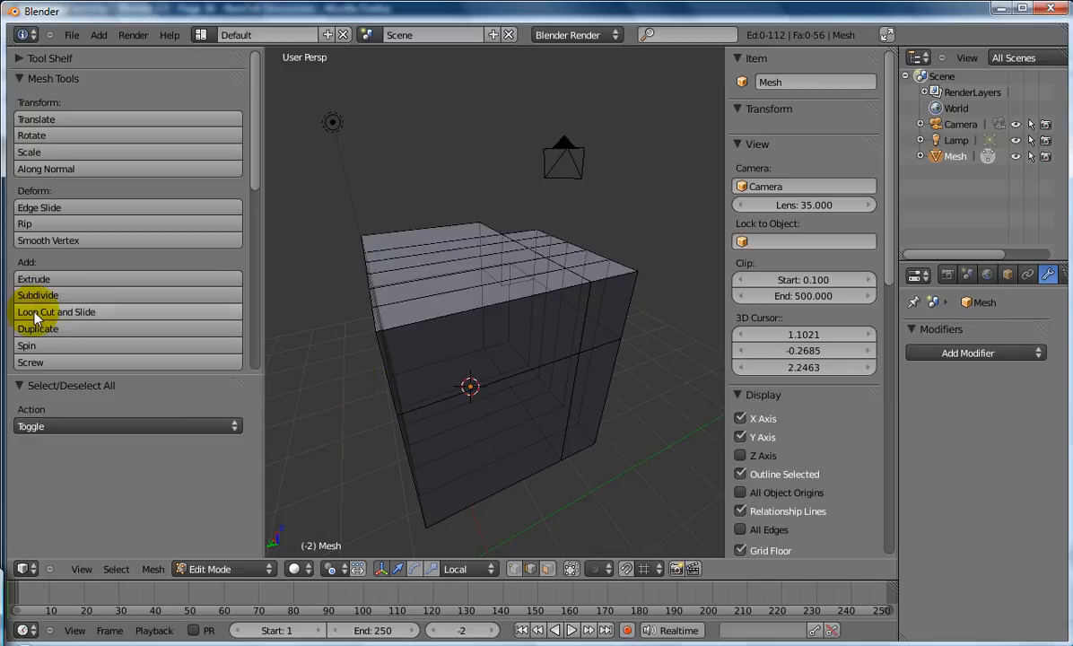
left_click(80, 311)
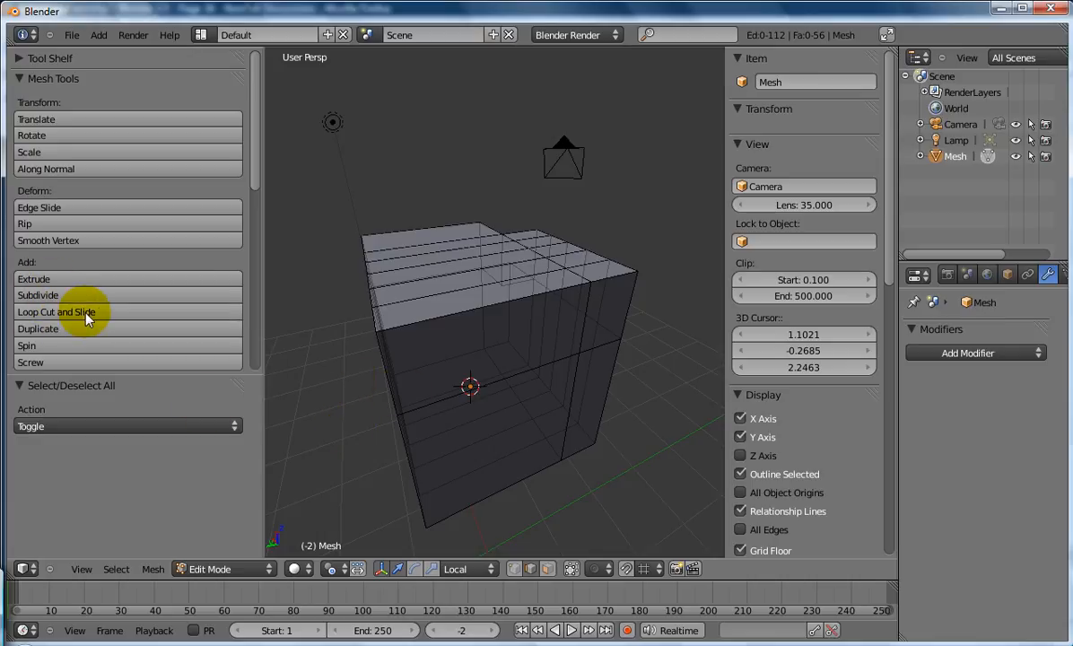
left_click(494, 311)
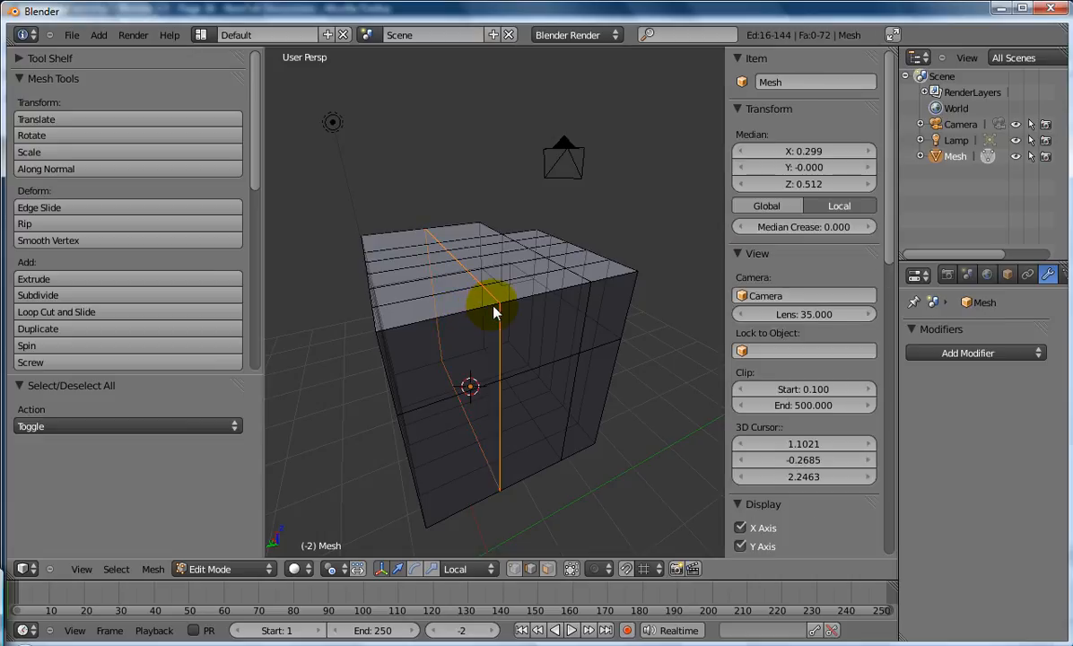
left_click(431, 315)
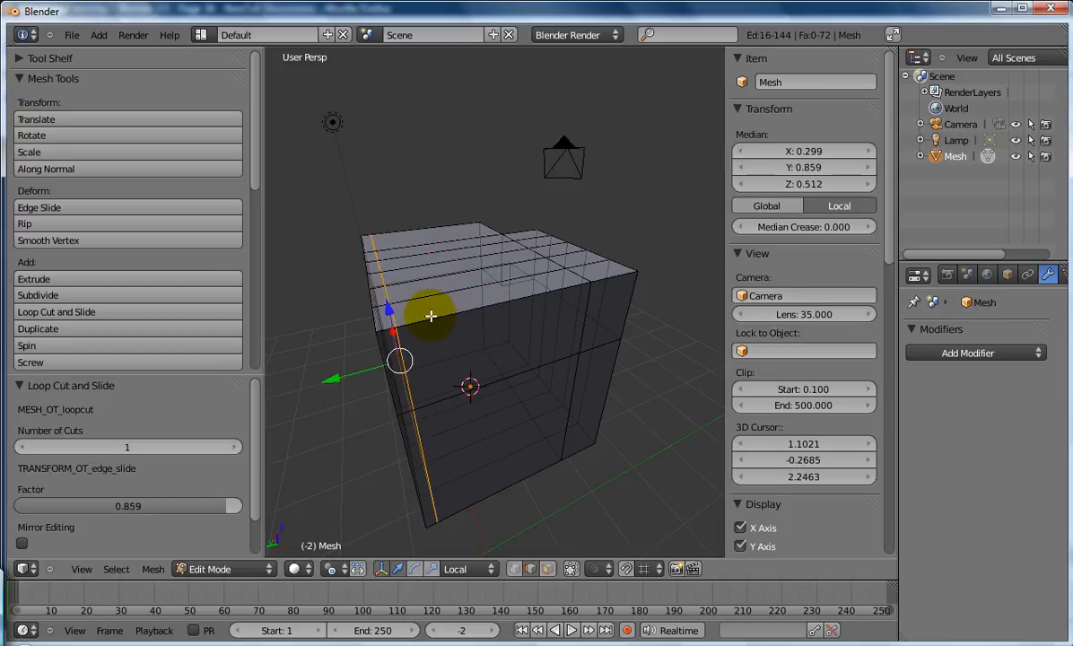
left_click(91, 311)
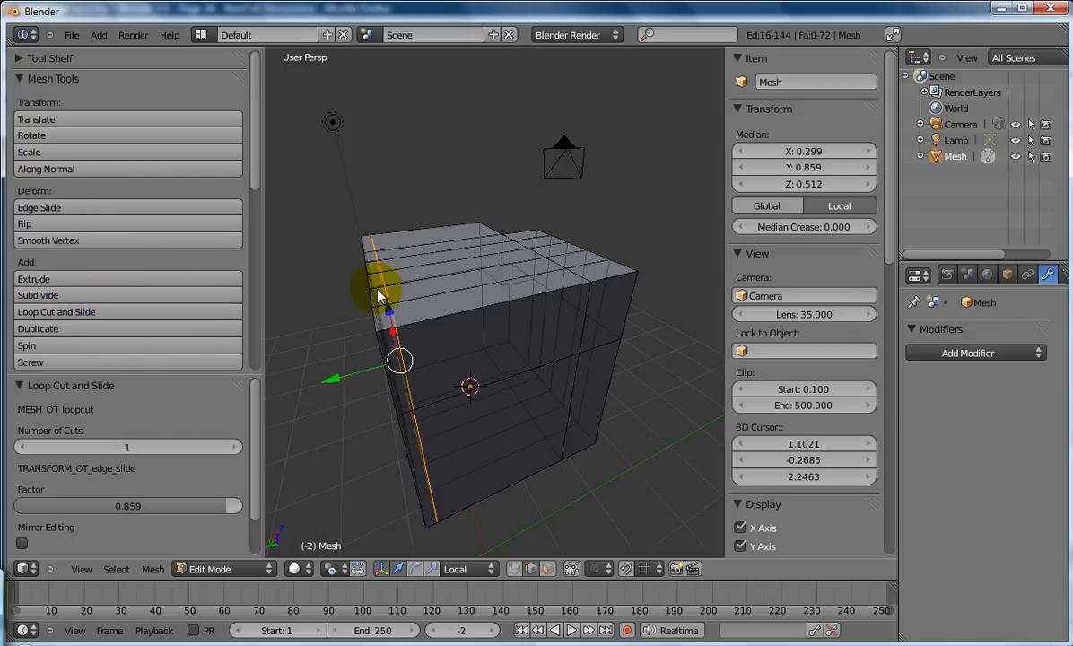
left_click(478, 292)
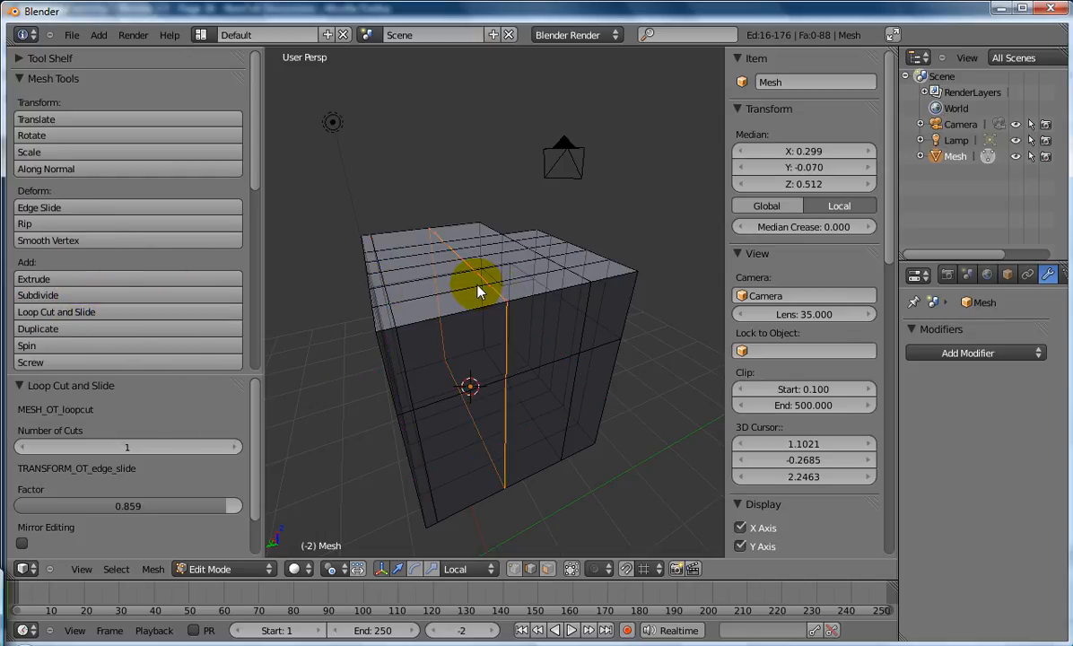
left_click(532, 278)
Step: Add a horizontal loop cut near the block's base at a factor of about -0.755 and one near its top at about 0.588
left_click(187, 311)
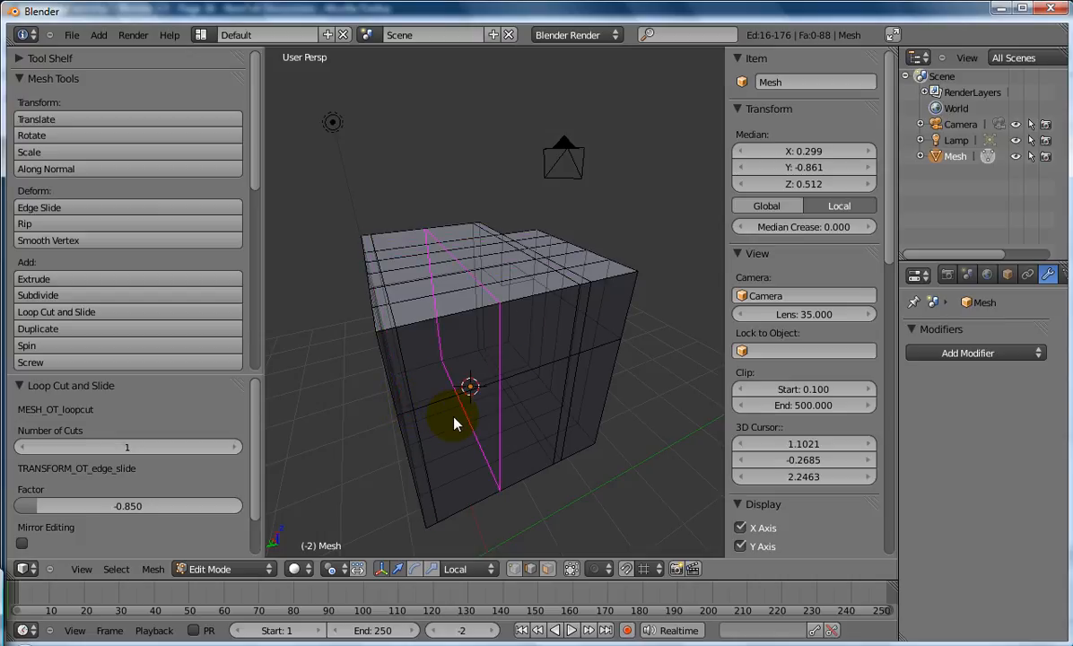
left_click(533, 334)
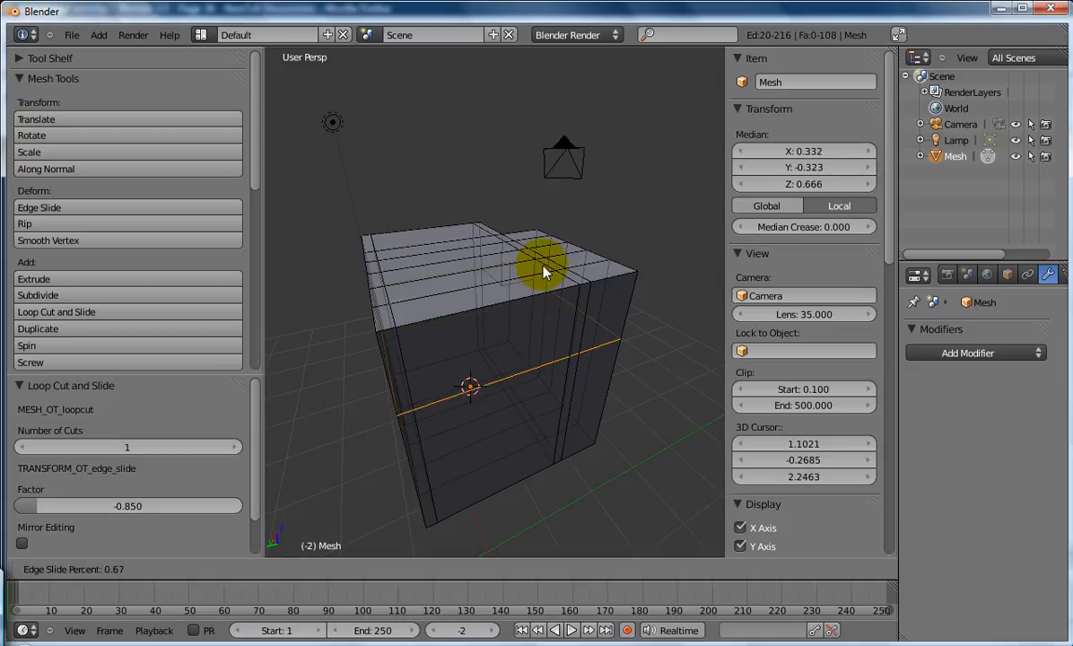
left_click(548, 373)
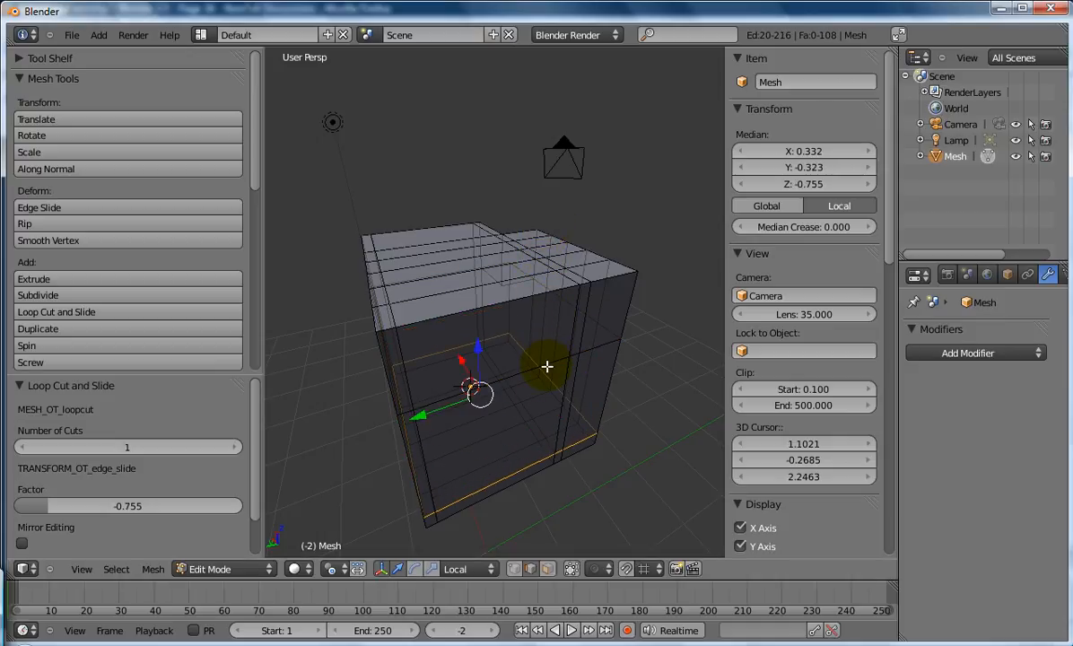
left_click(114, 311)
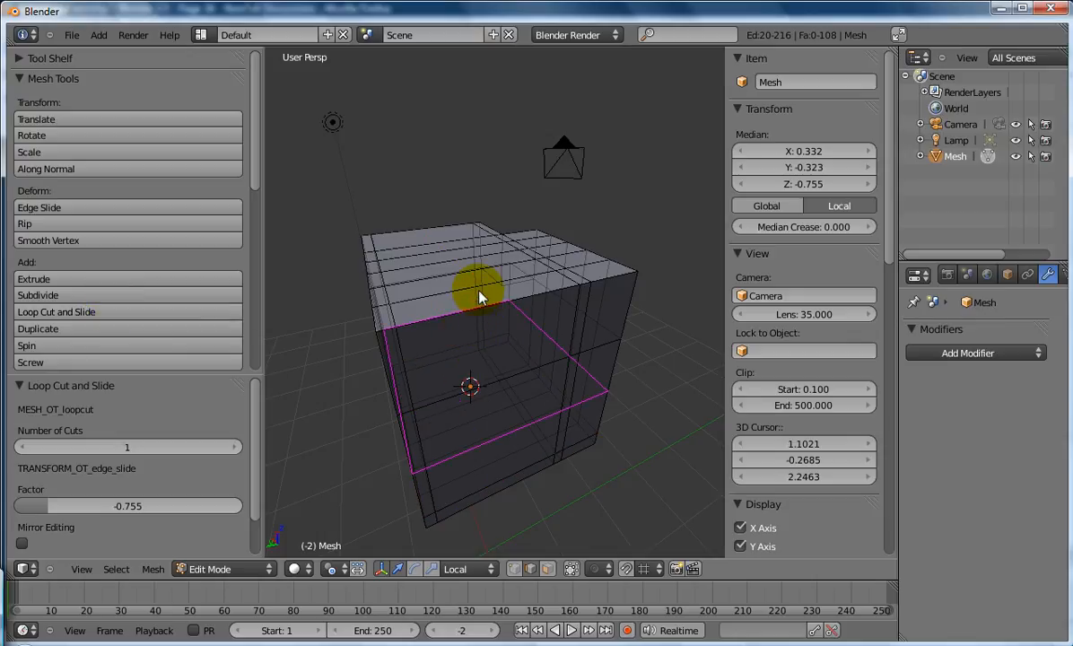
left_click(605, 303)
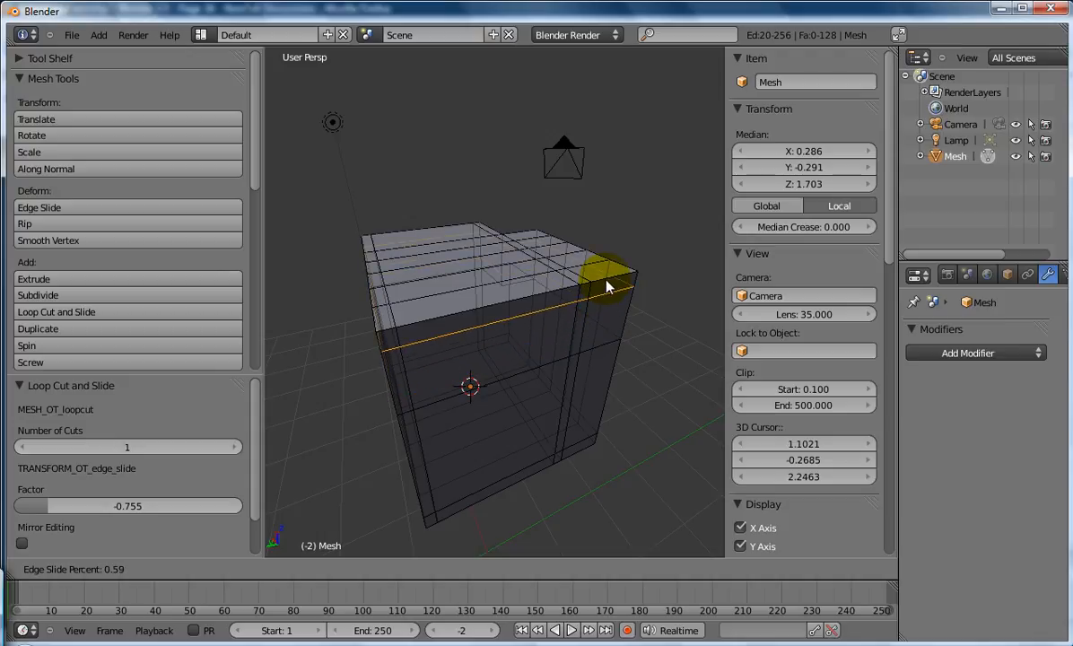
left_click(604, 282)
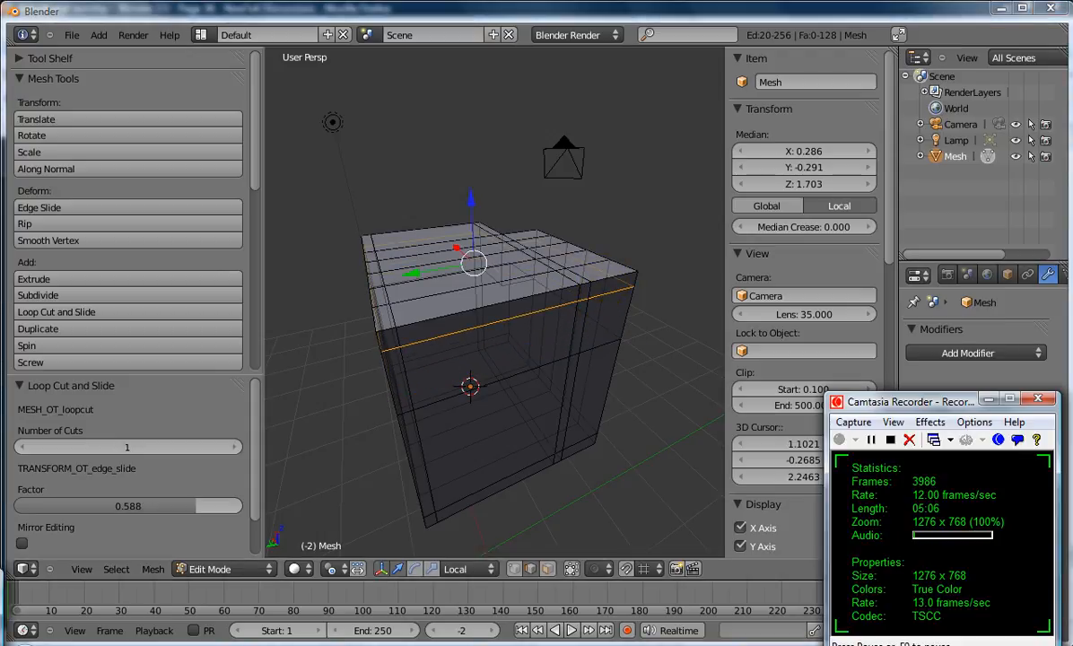
left_click(987, 399)
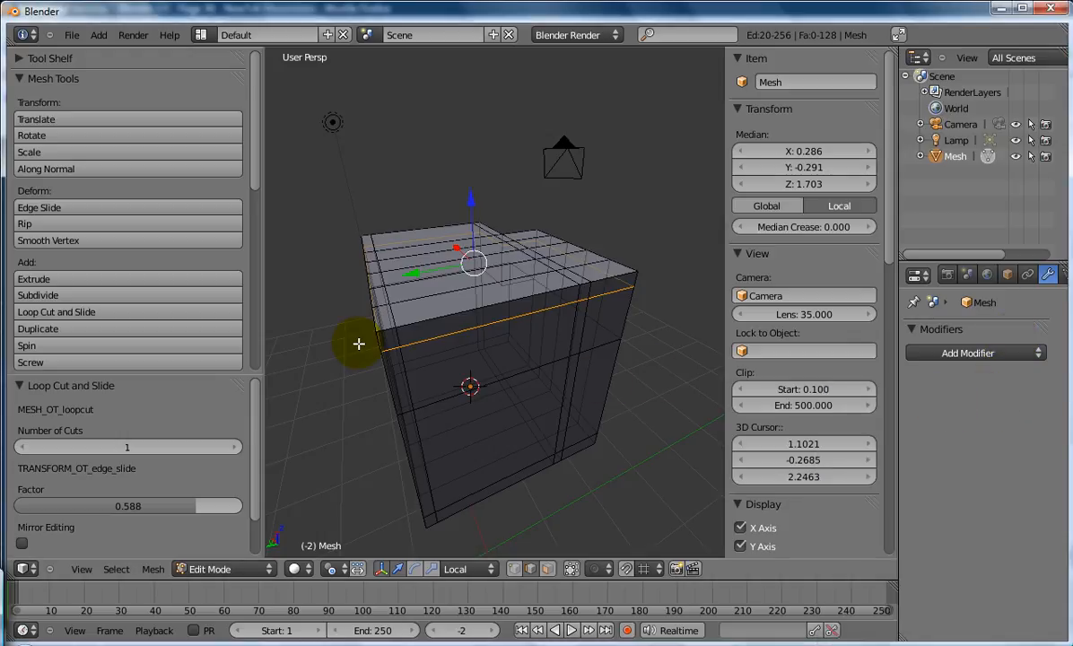
Step: In face select mode, delete the central strip face on the block's top
left_click(548, 568)
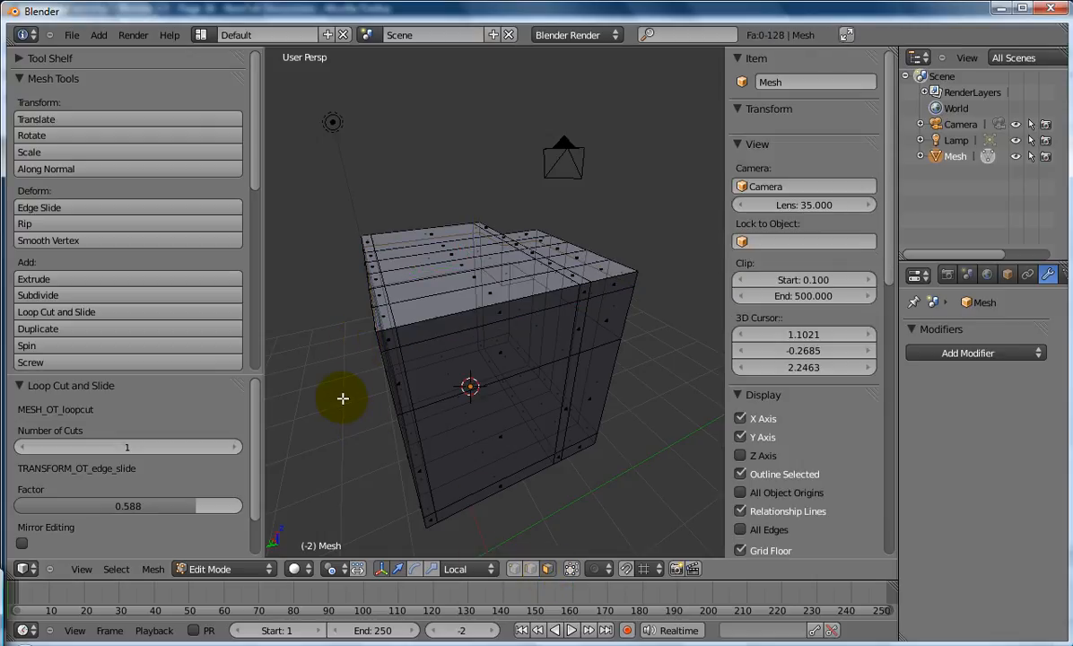
middle_click_drag(319, 354, 351, 386)
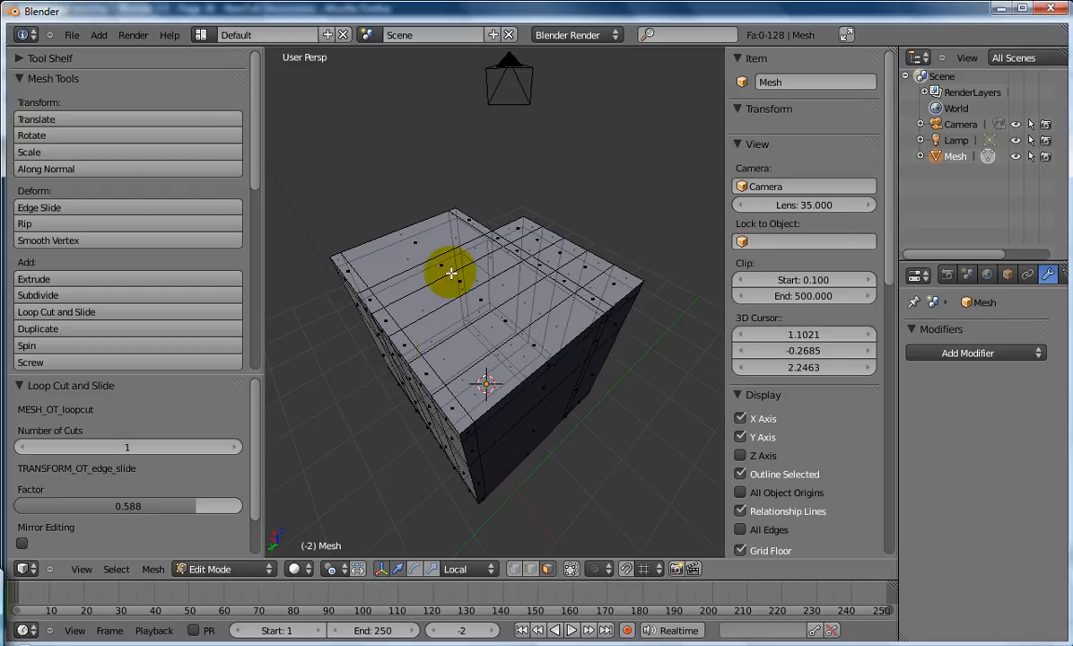
right_click(482, 299)
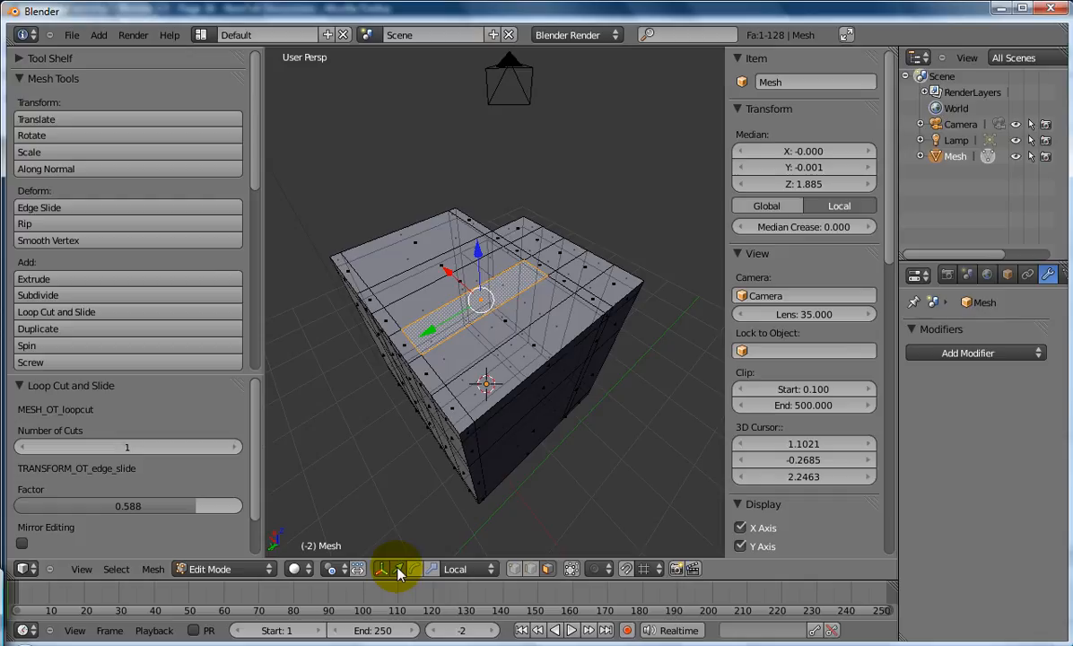
right_click(447, 292, "shift")
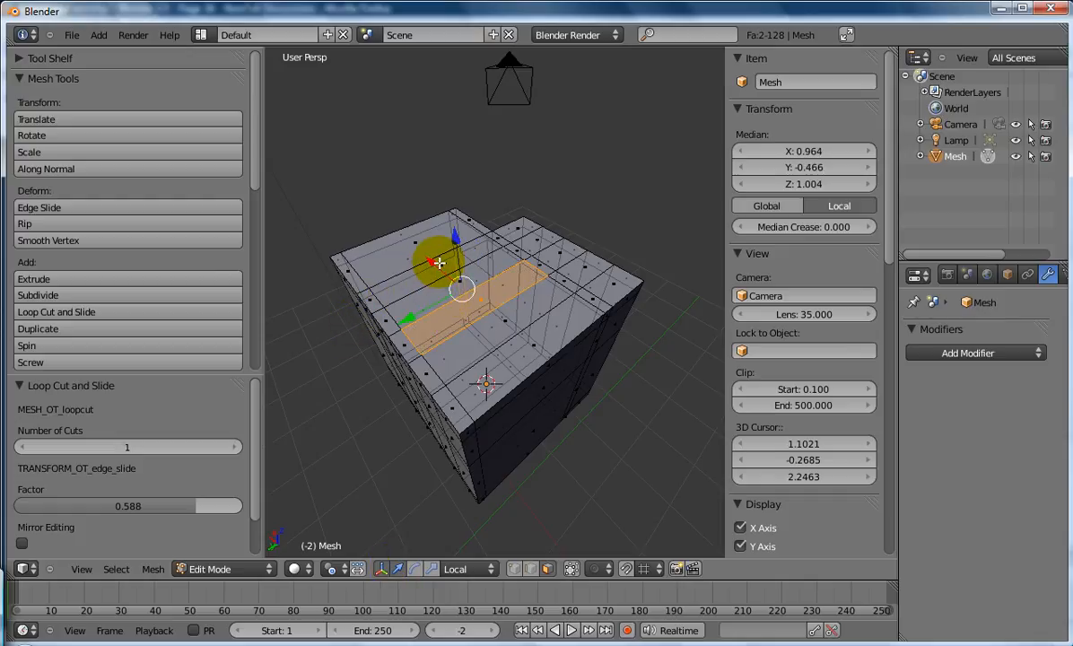
left_click_drag(438, 262, 400, 312, "shift")
key("ctrl+z")
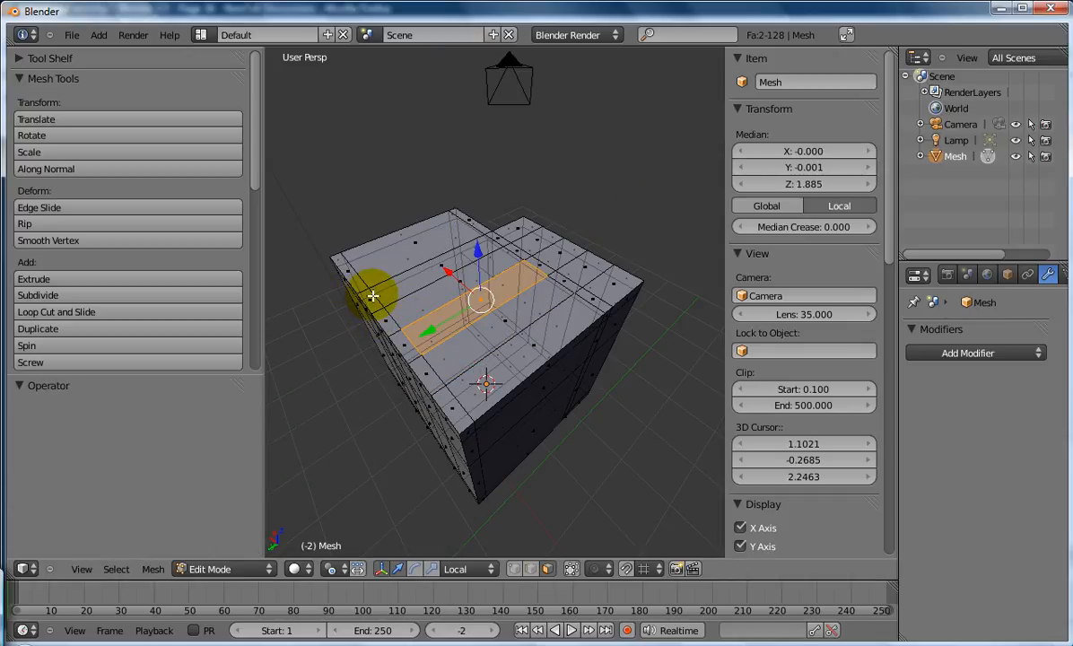
key("x")
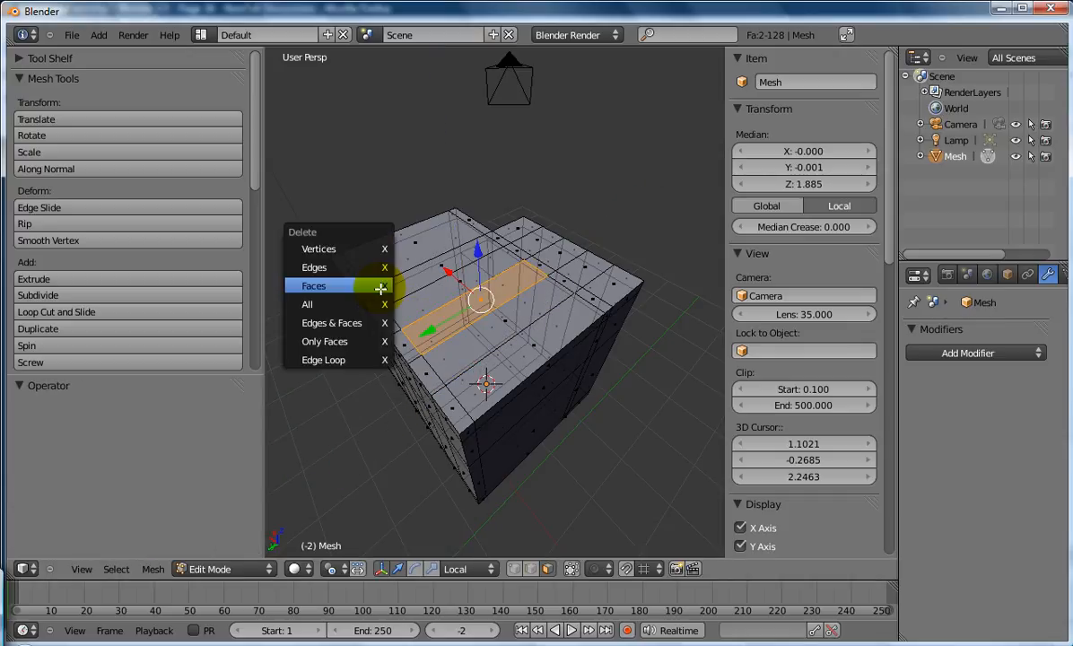
left_click(327, 285)
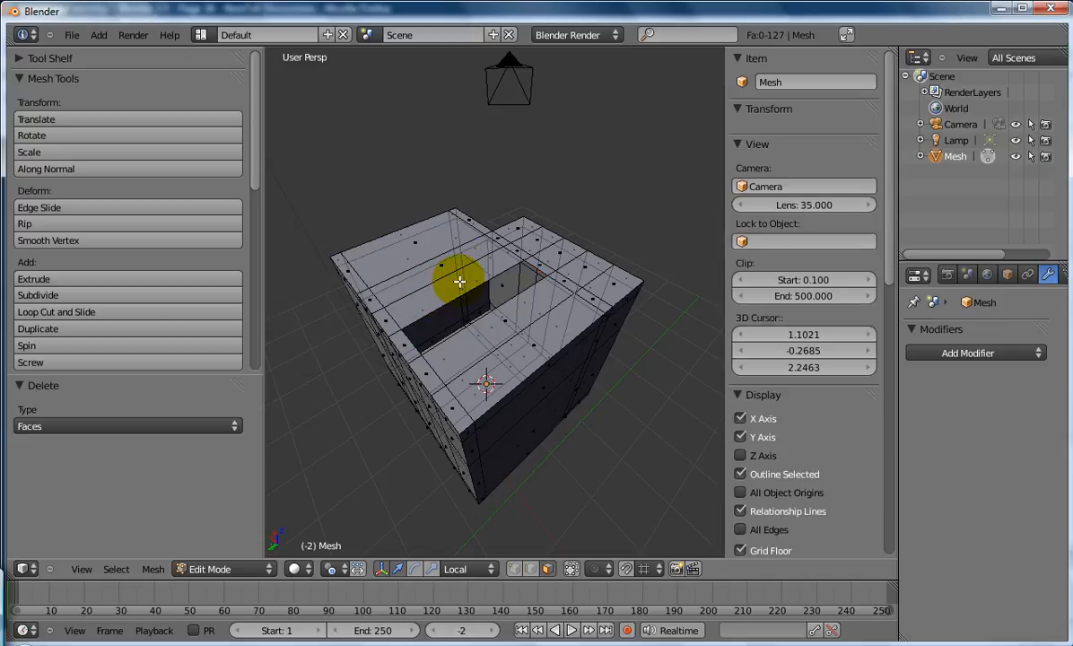
Step: Try moving the top strip face on the opening's +X side with axis constraints, ending with a zero move along global Z
right_click(459, 281)
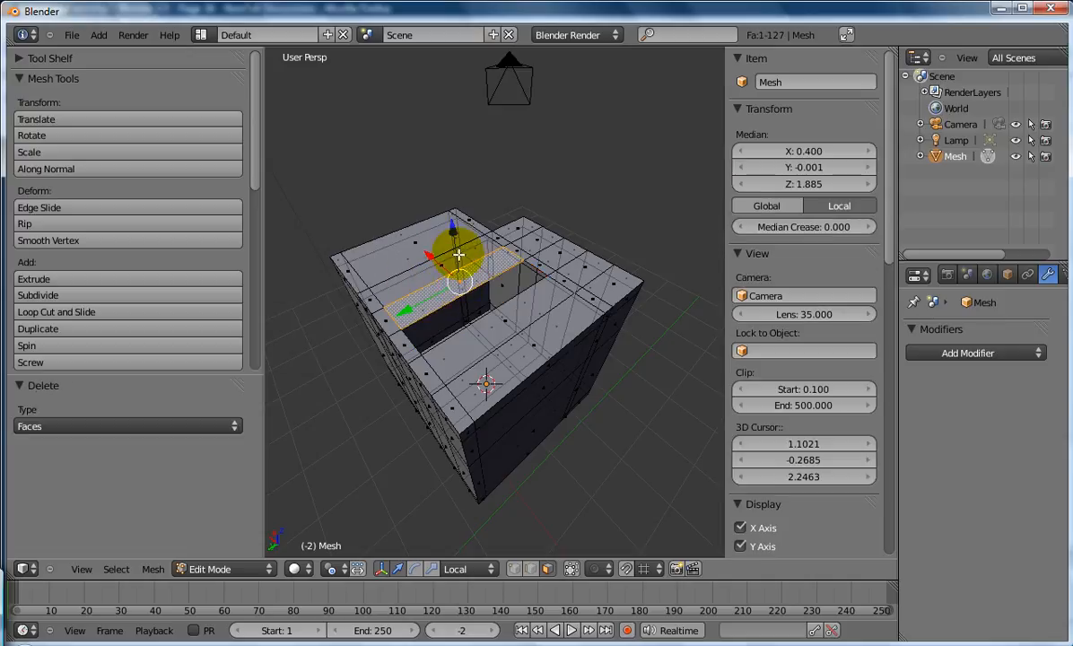
key("g")
key("shift+x")
key("shift+x")
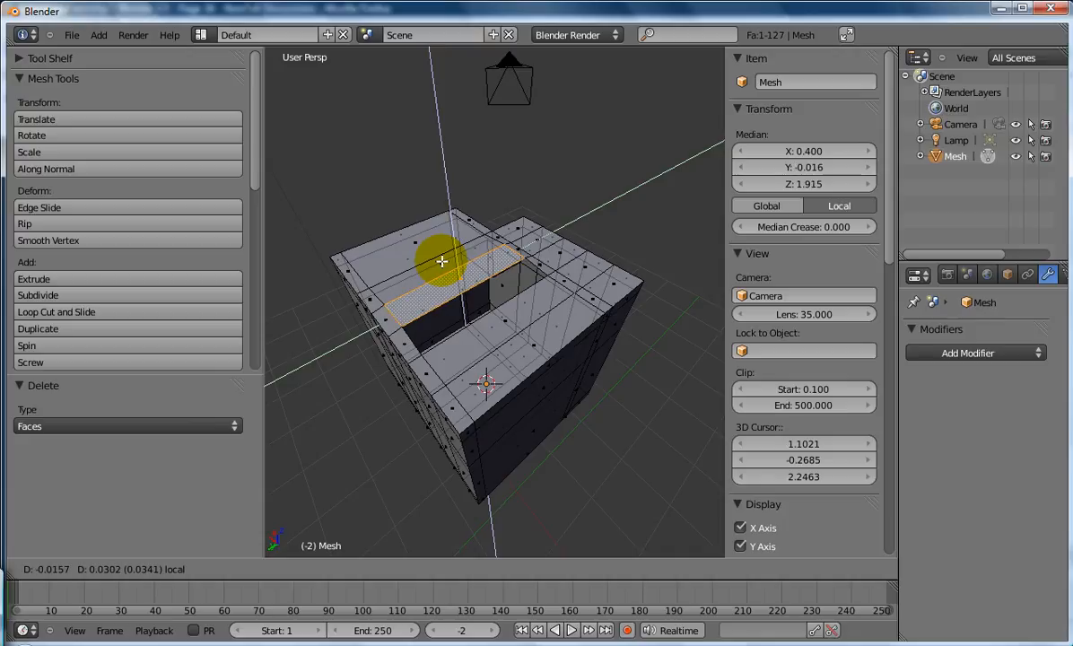
key("z")
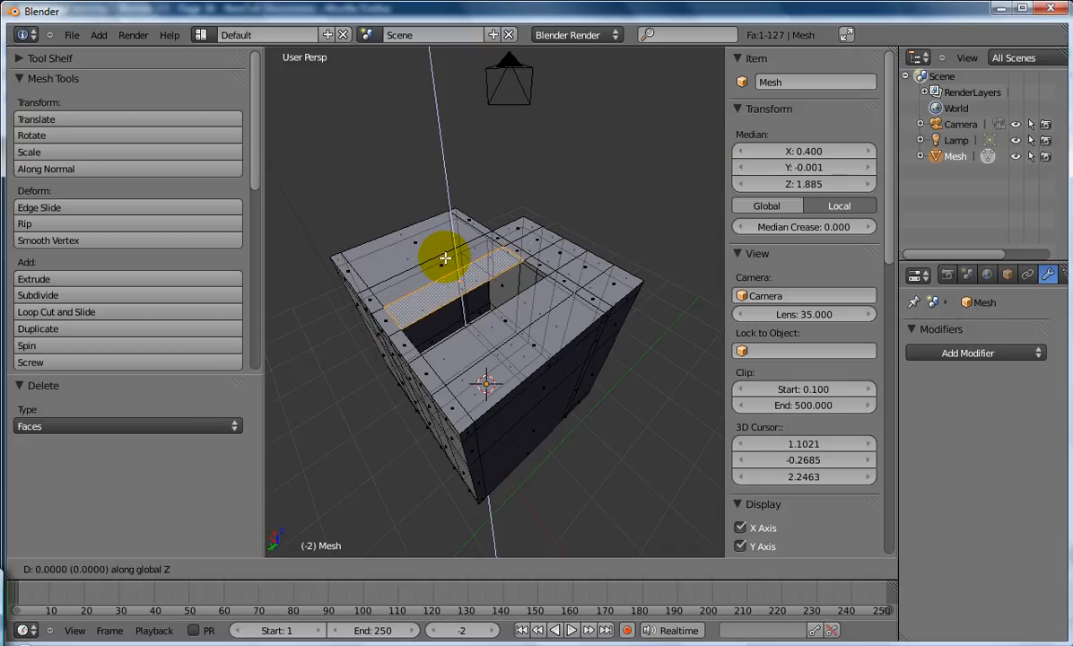
left_click(444, 258)
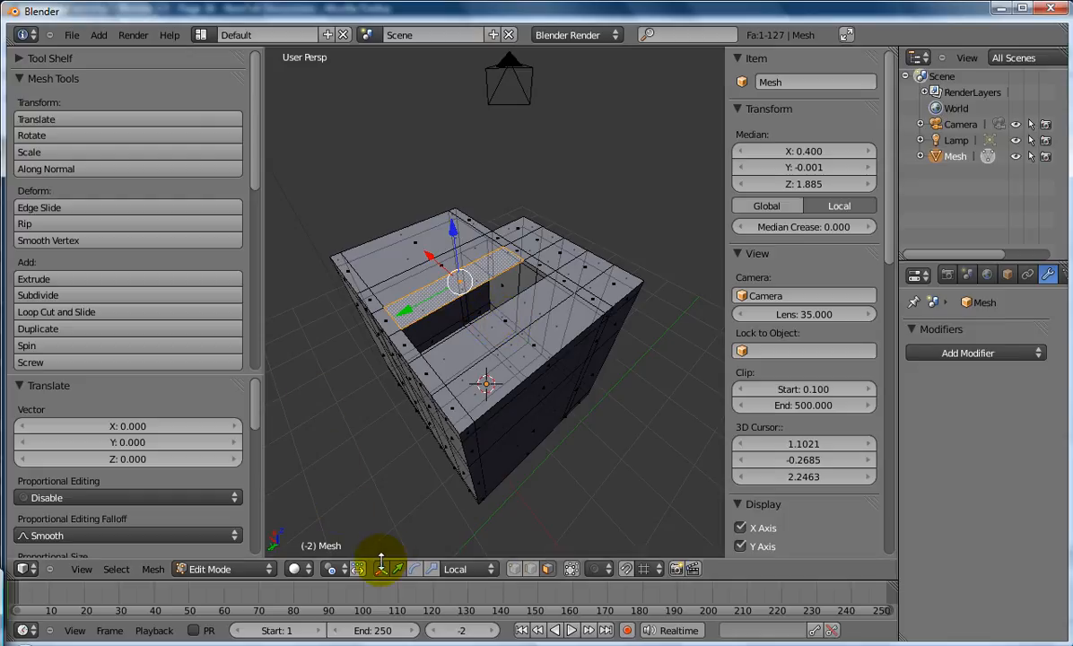
Step: Select the remaining top faces on both sides of the opening plus the upper face of the +X wall, and delete these faces
right_click(504, 319)
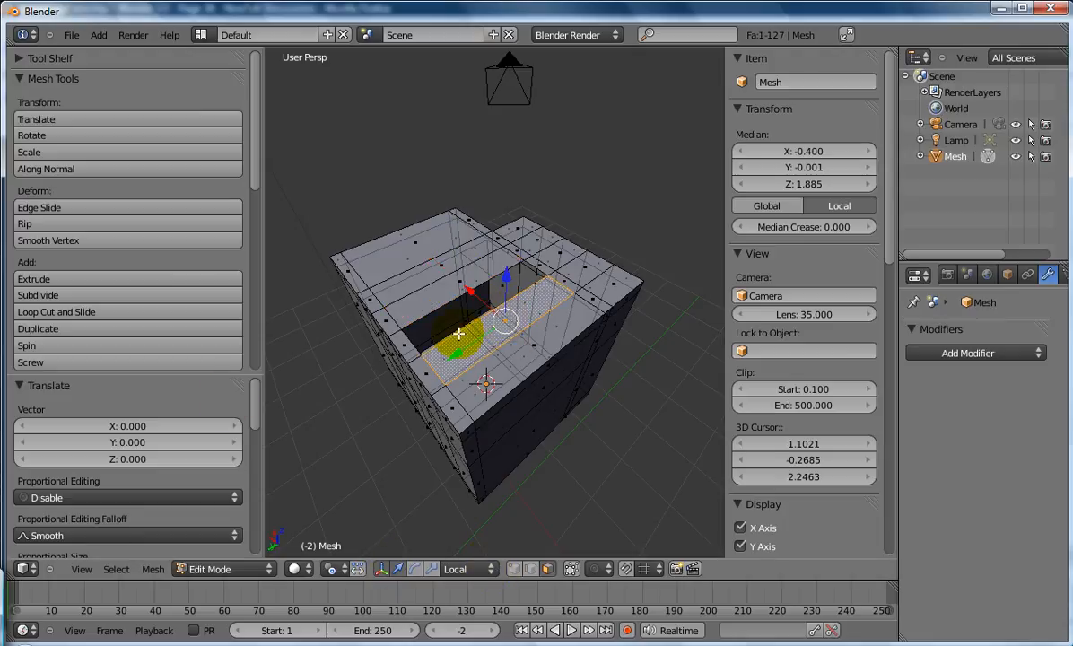
right_click(459, 277, "shift")
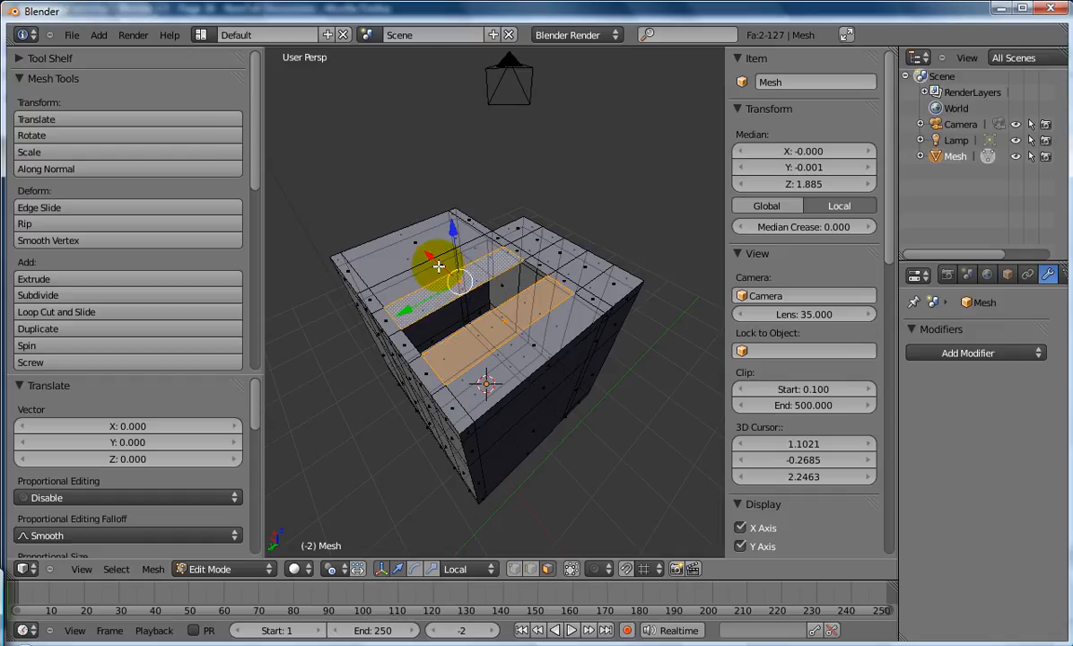
left_click(439, 267, "shift")
right_click(430, 268, "shift")
right_click(391, 256, "shift")
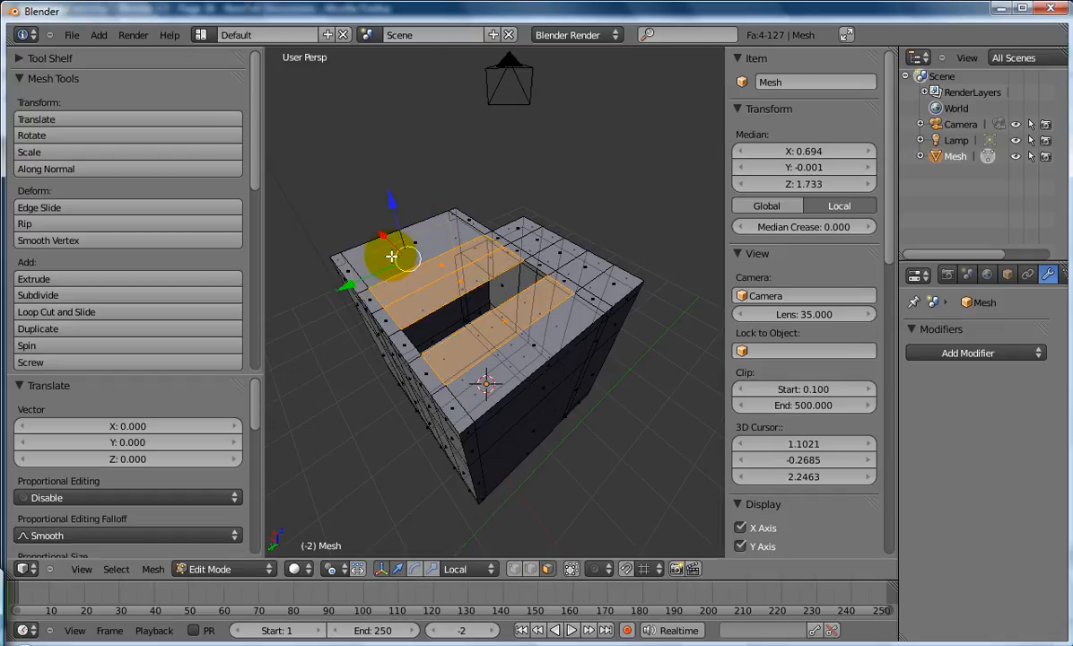
right_click(429, 242, "shift")
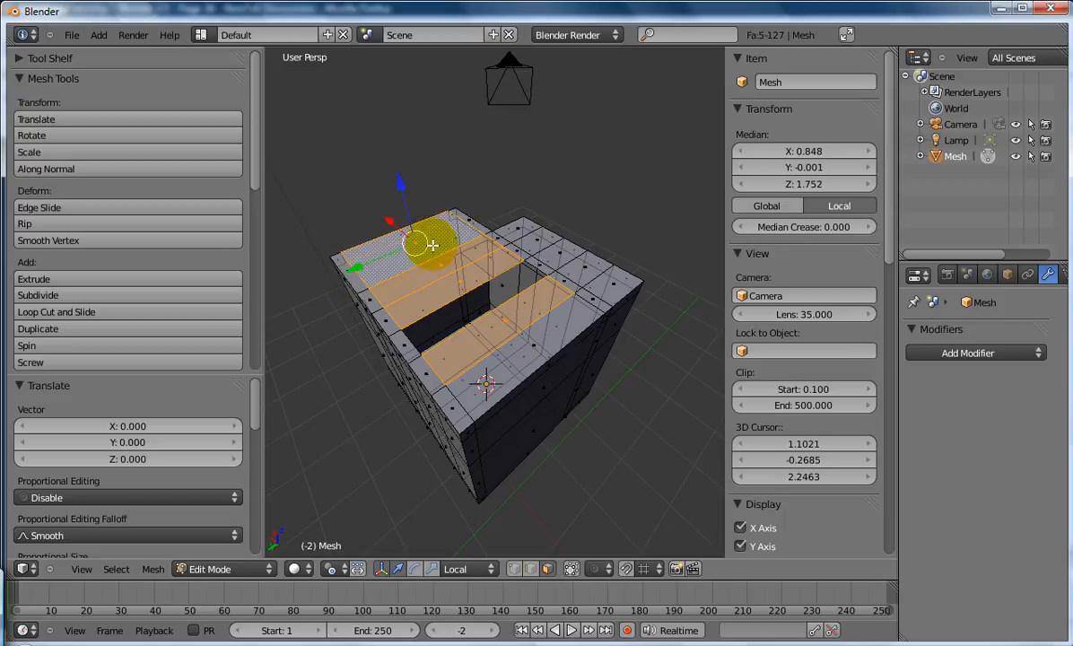
right_click(531, 345, "shift")
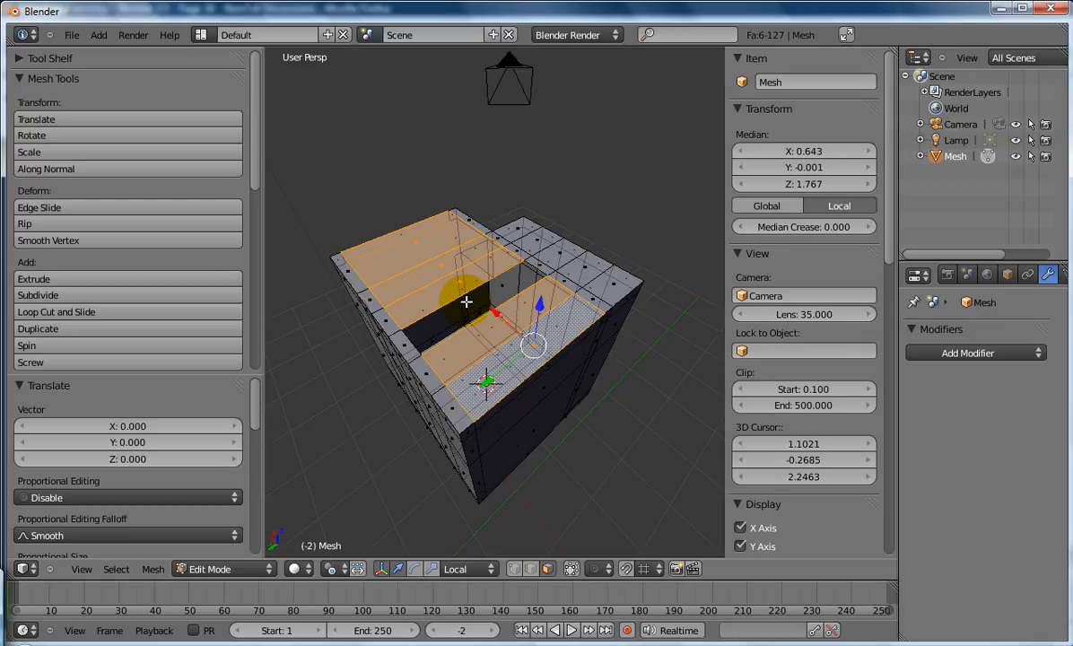
key("x")
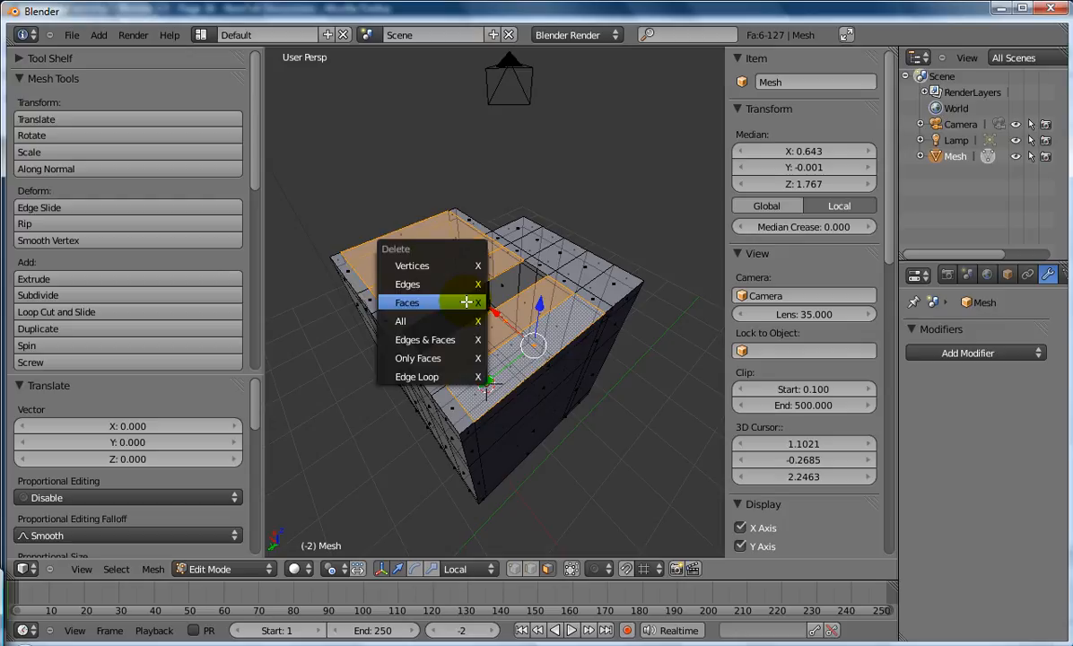
left_click(467, 302)
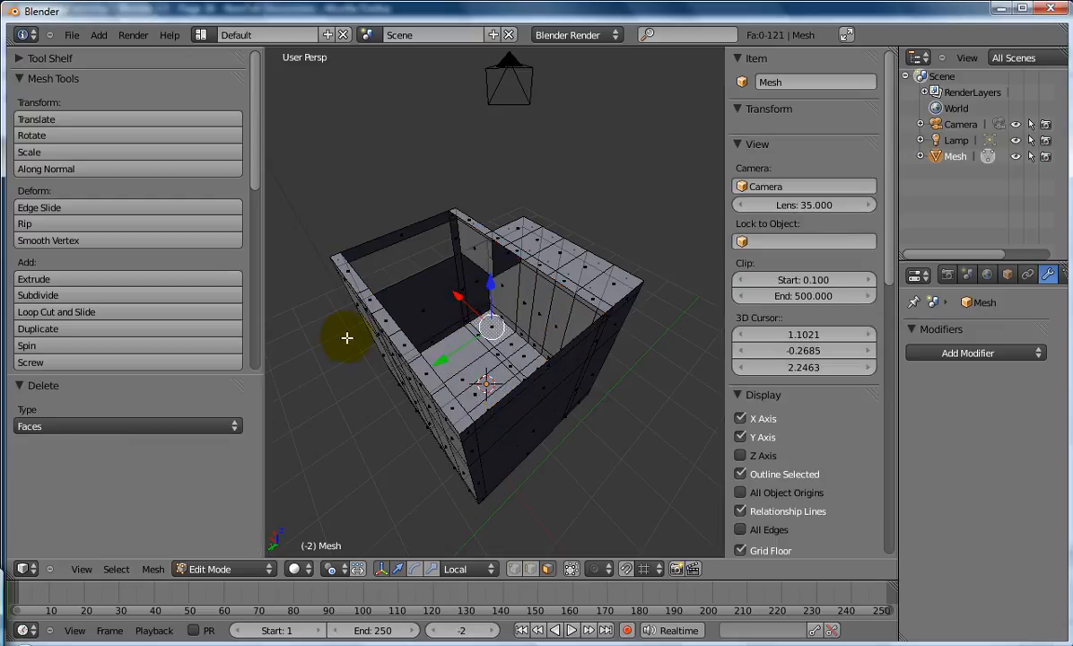
Step: In edge select mode, select three Y-direction edges across the opened section and extend the selection to their edge rings
middle_click_drag(439, 331, 347, 247)
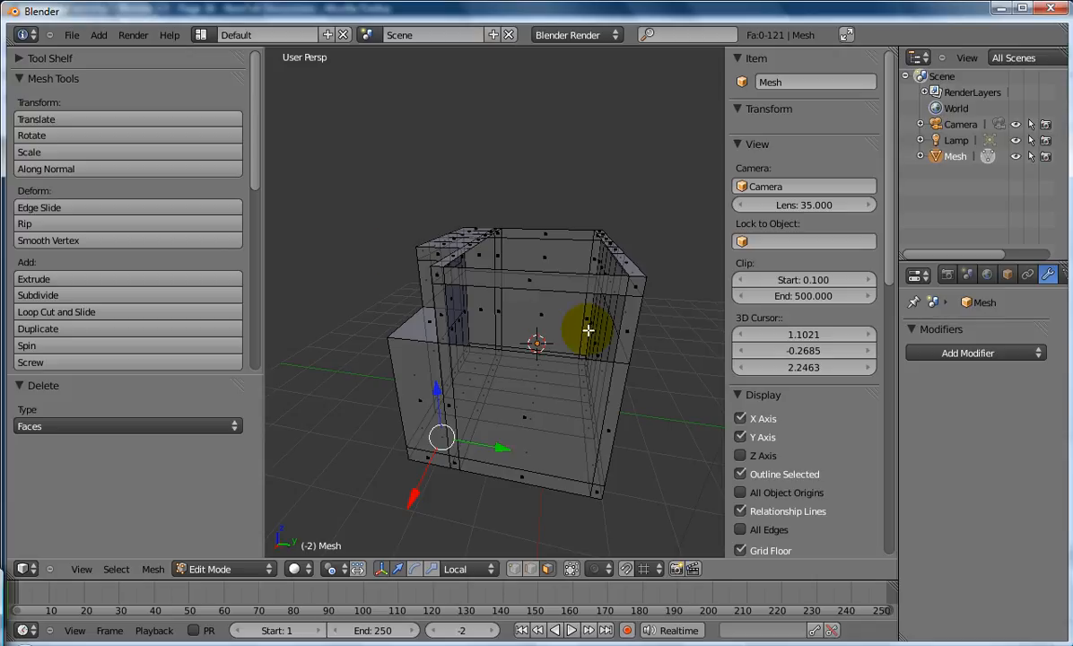
left_click(529, 569)
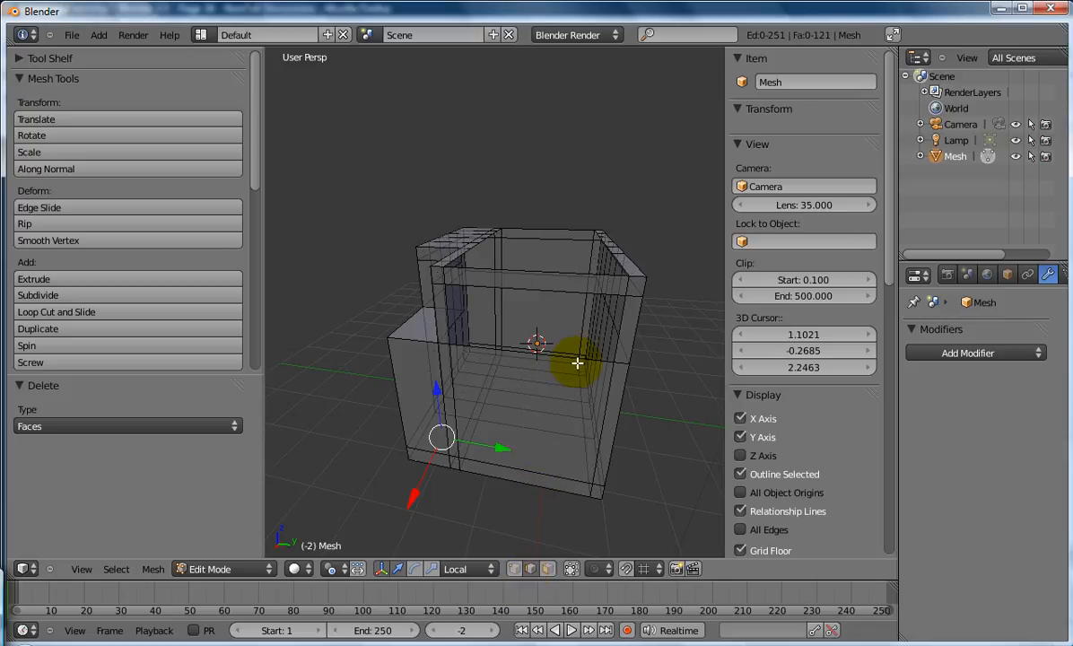
right_click(575, 359)
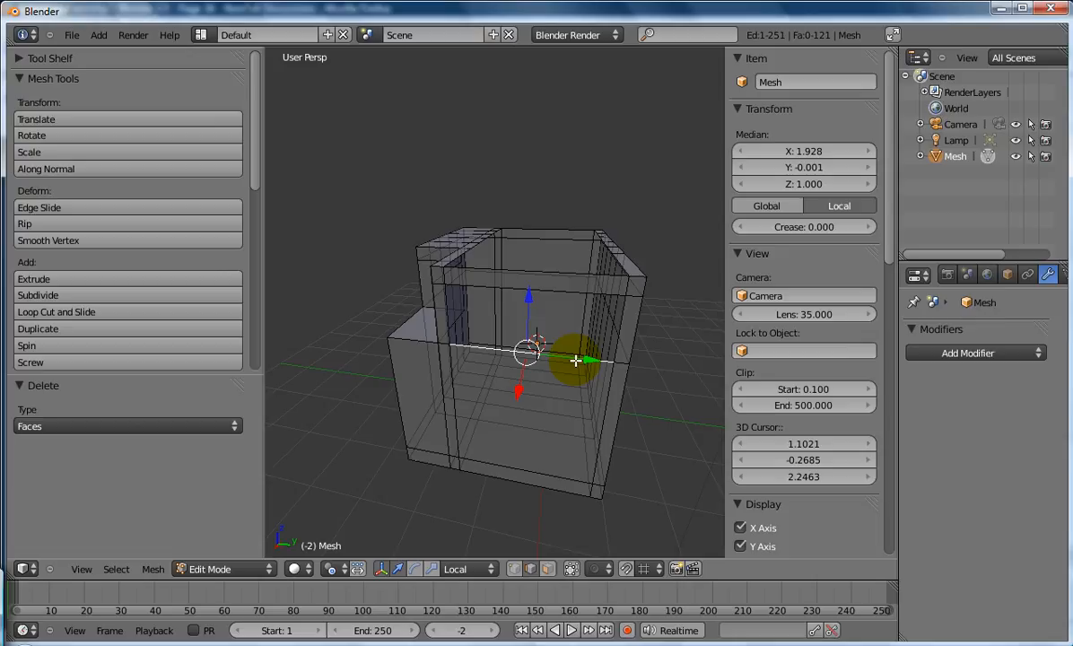
right_click(566, 291, "shift")
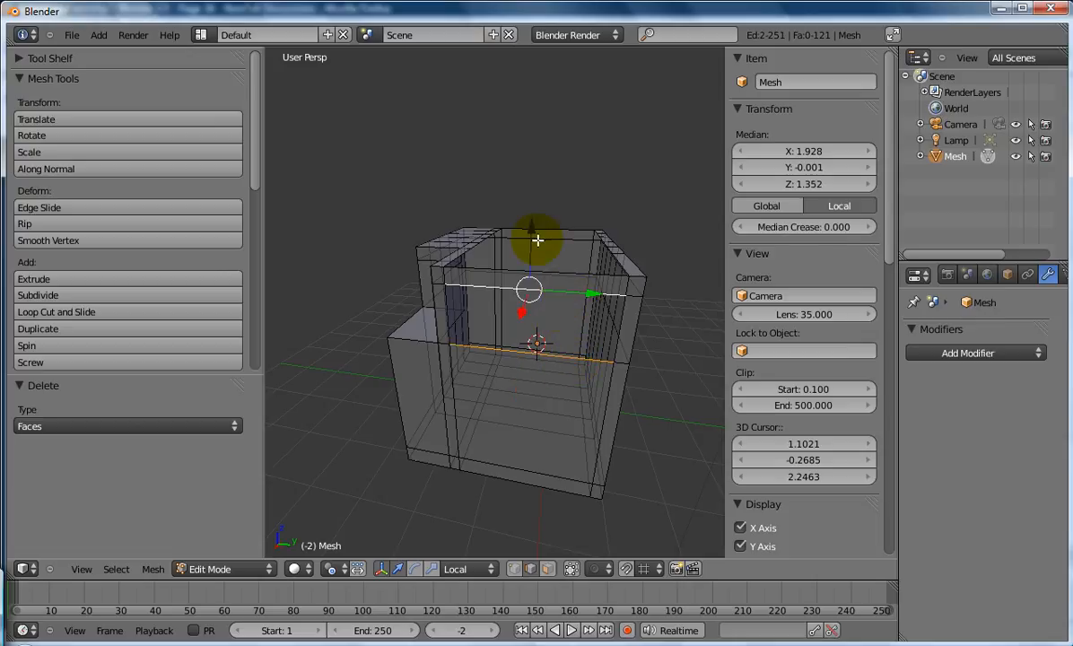
right_click(546, 238, "shift")
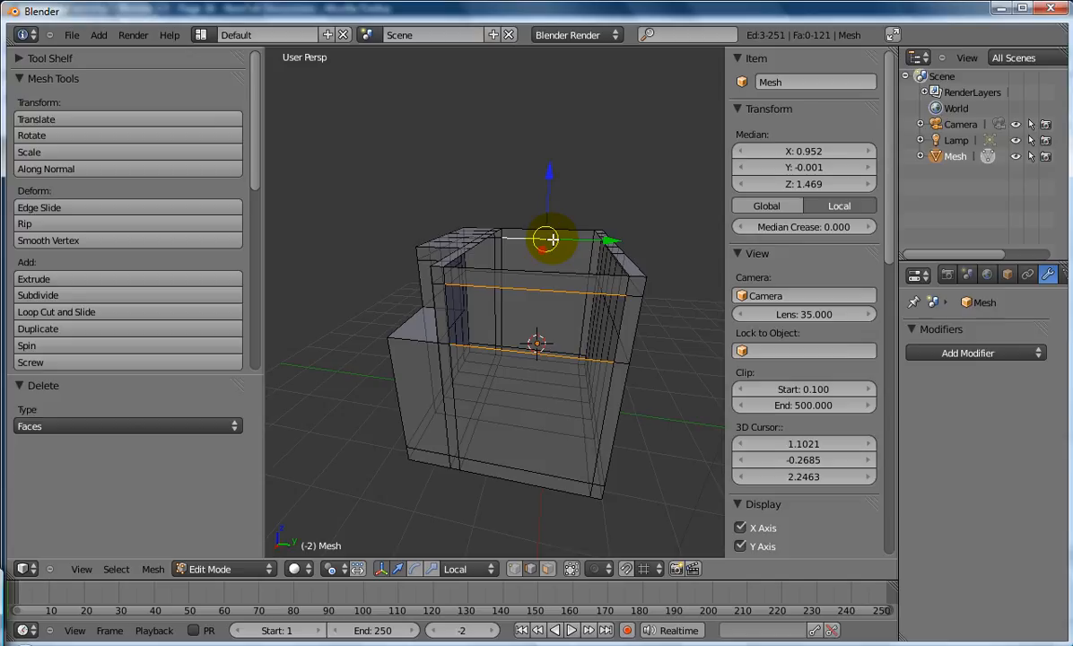
left_click(114, 569)
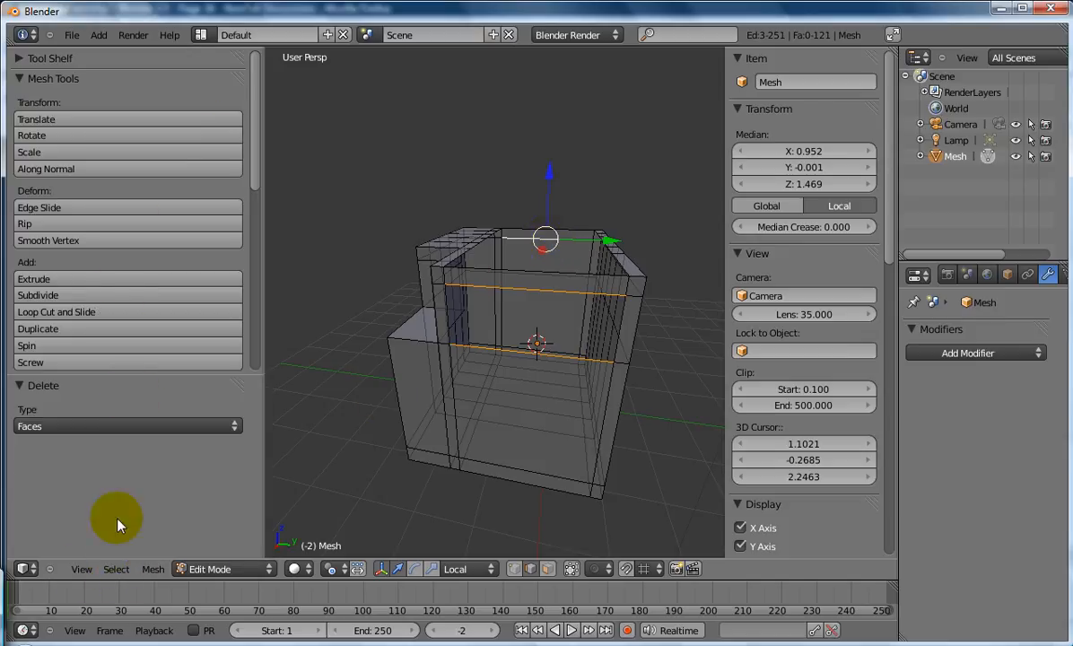
left_click(117, 568)
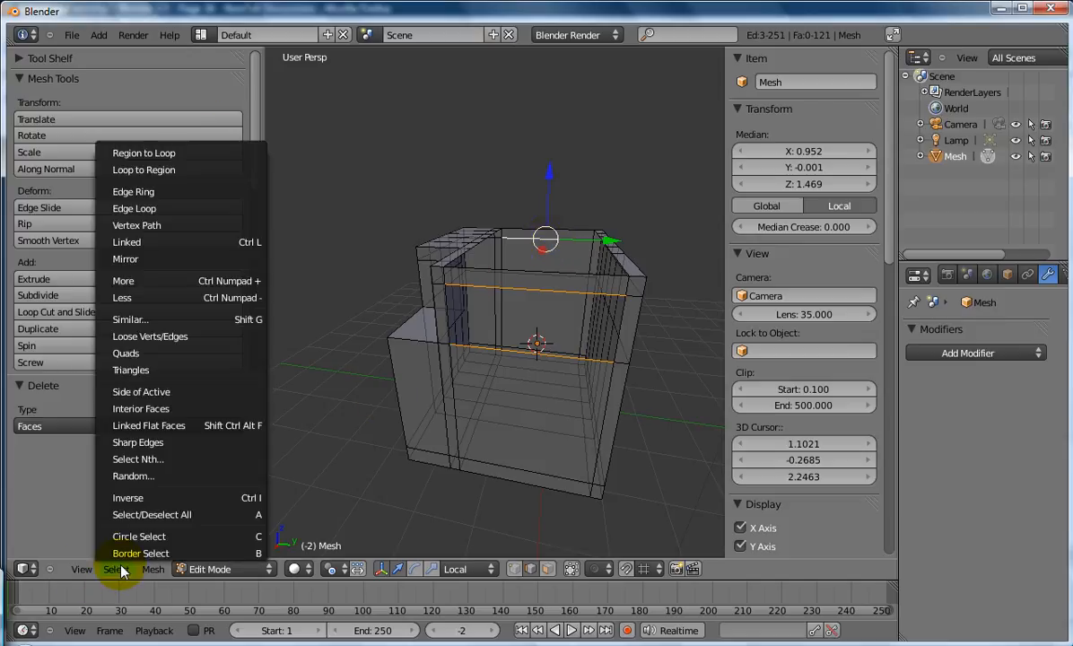
left_click(143, 193)
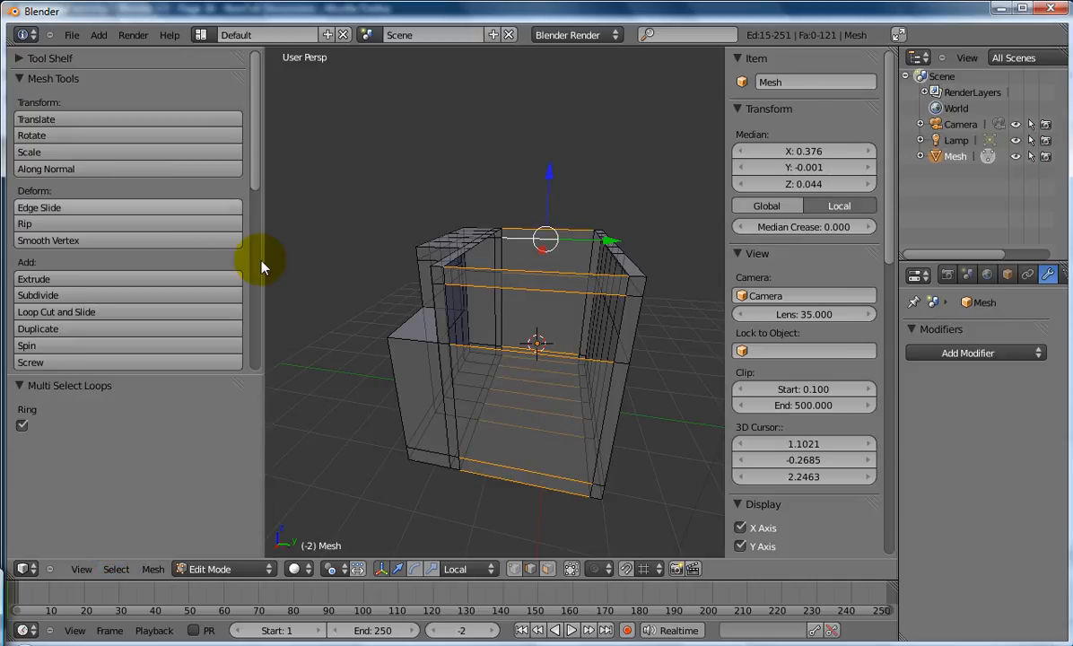
Step: Subdivide the selected edge rings with 2 cuts and return to Object Mode
left_click(107, 295)
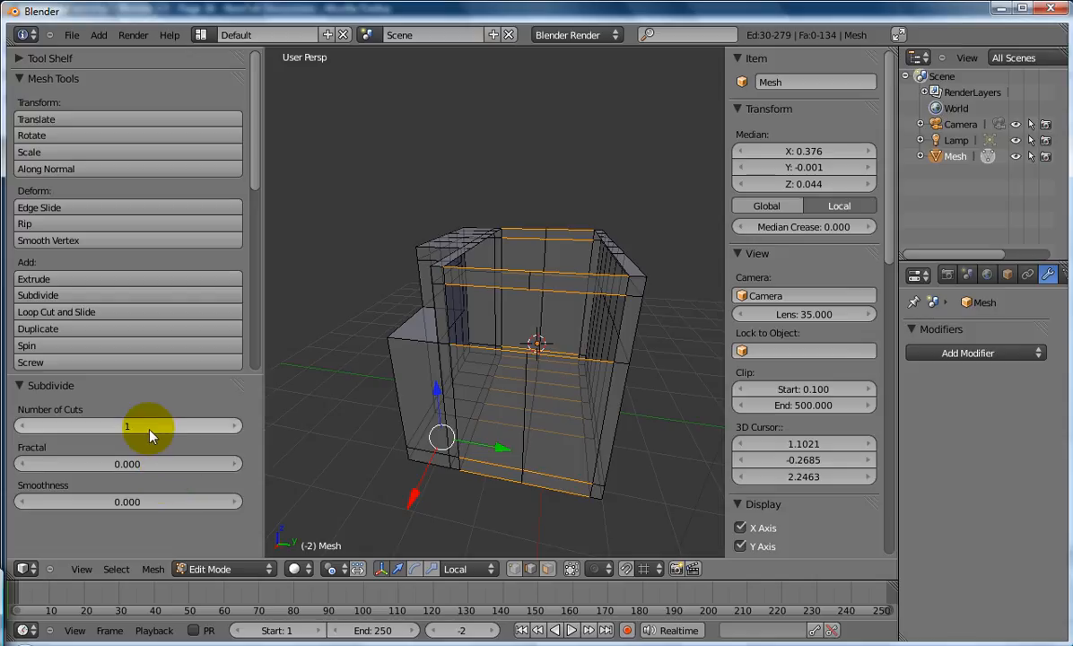
left_click_drag(234, 424, 236, 424)
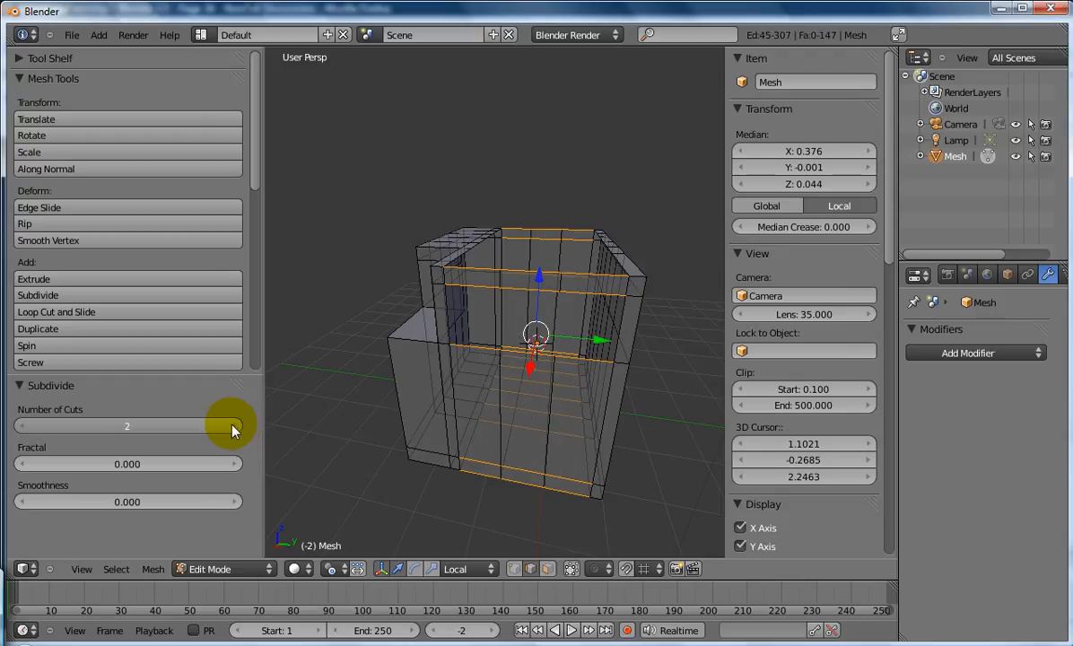
left_click(236, 427)
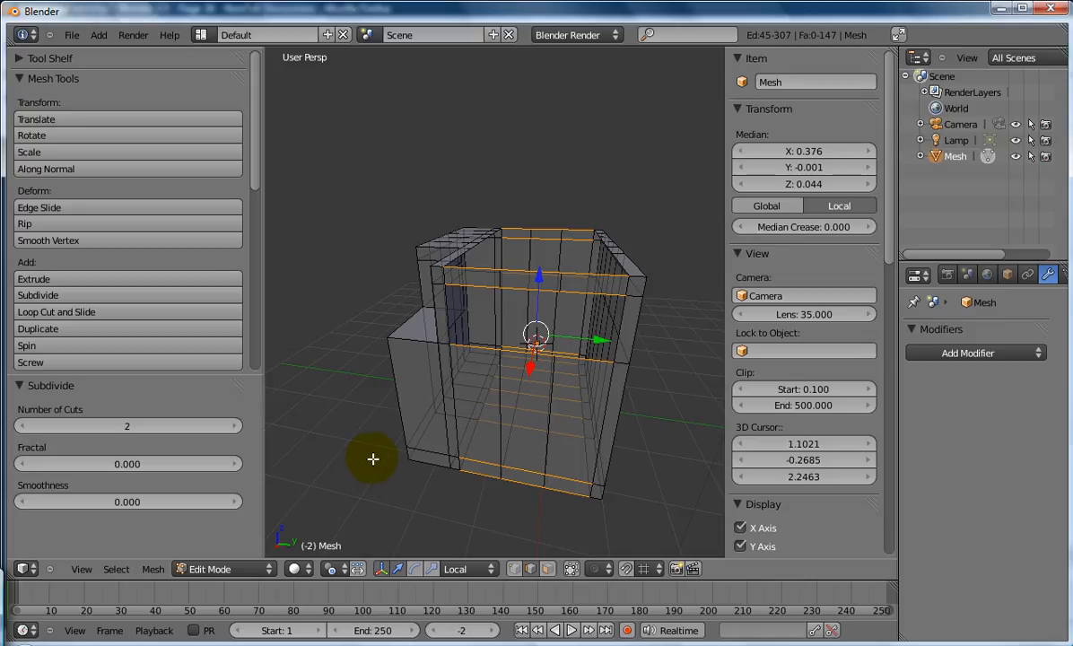
right_click(386, 481)
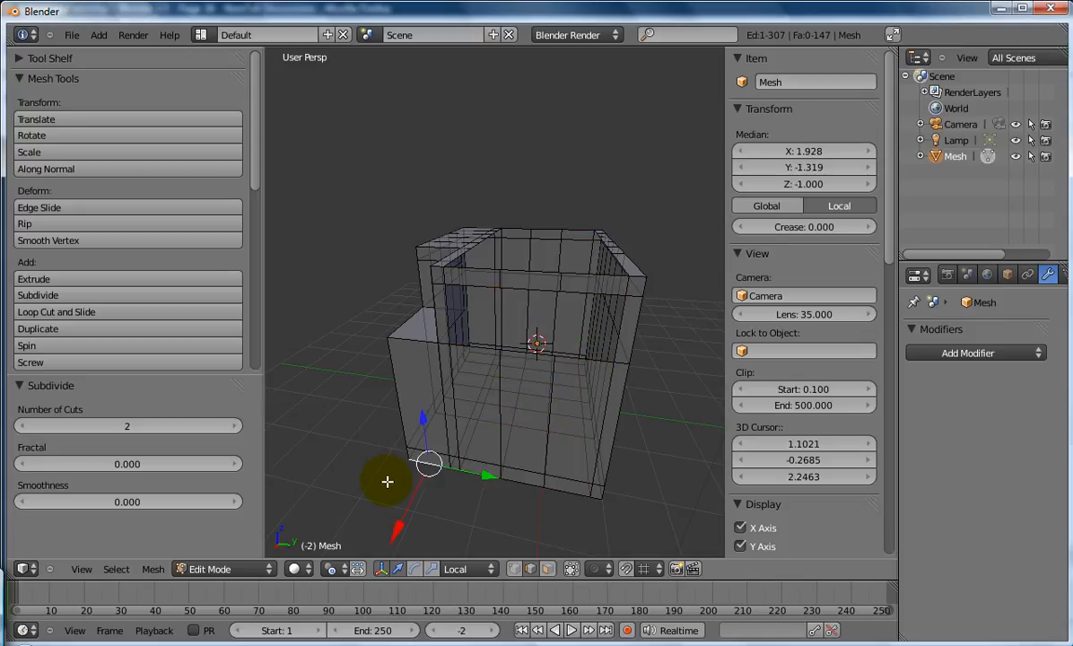
key("Tab")
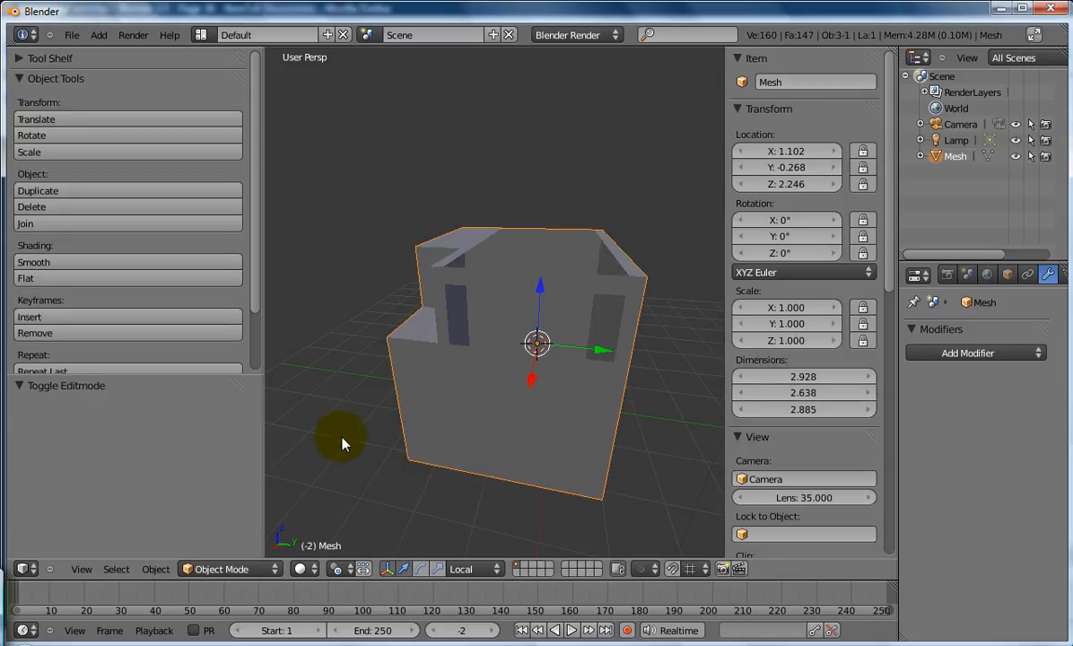
middle_click_drag(400, 440, 316, 384)
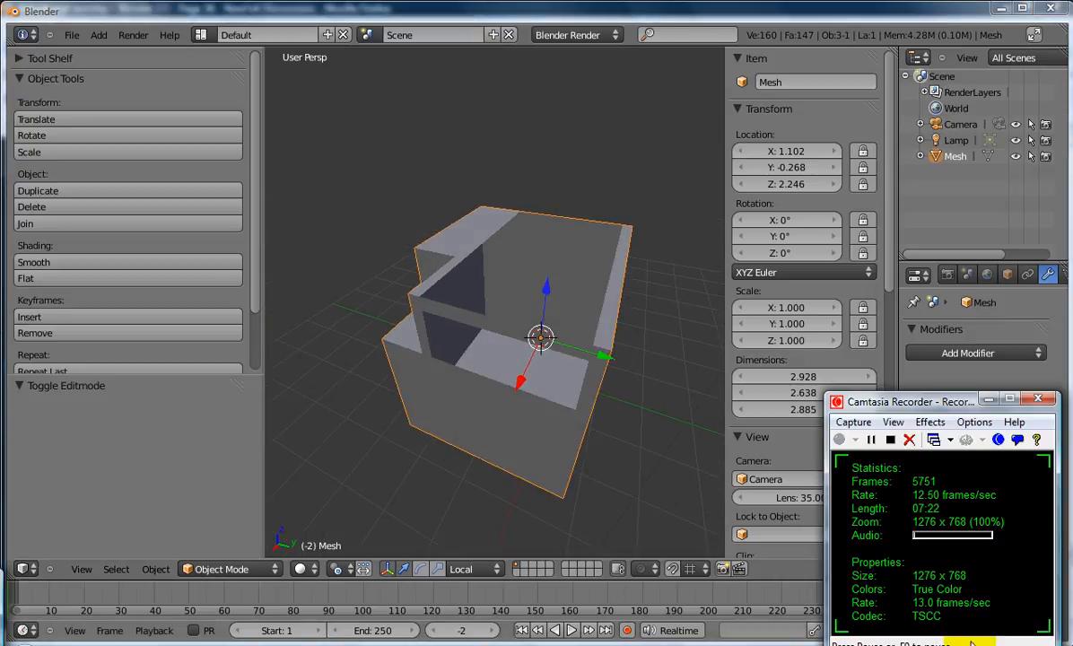
Step: Rename the mesh object with a person's first name
left_click(988, 399)
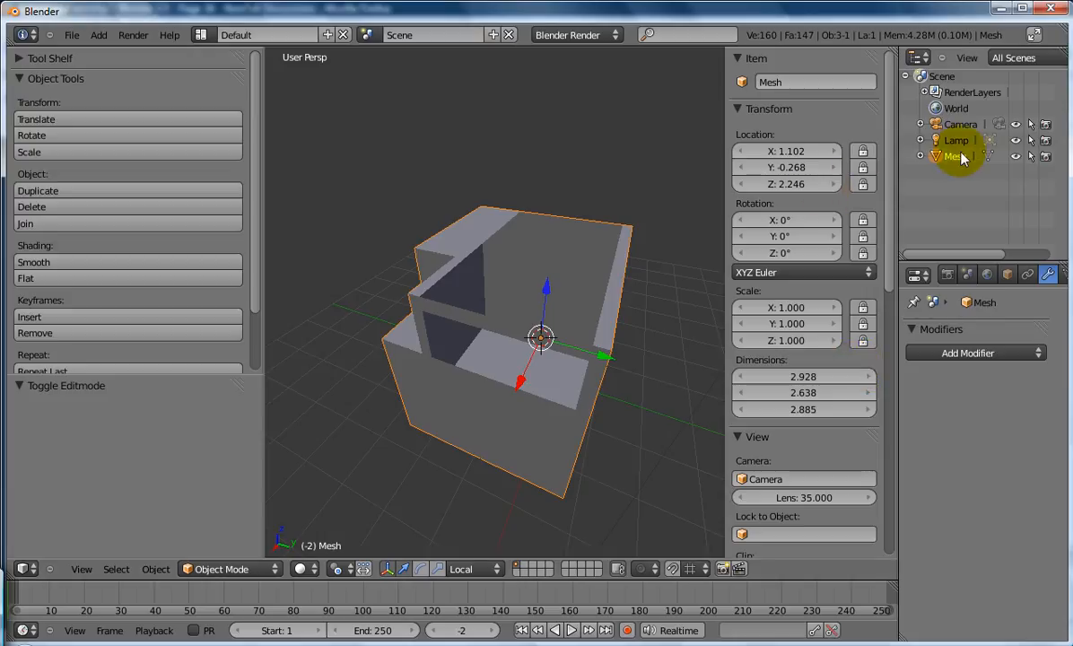
left_click(804, 87)
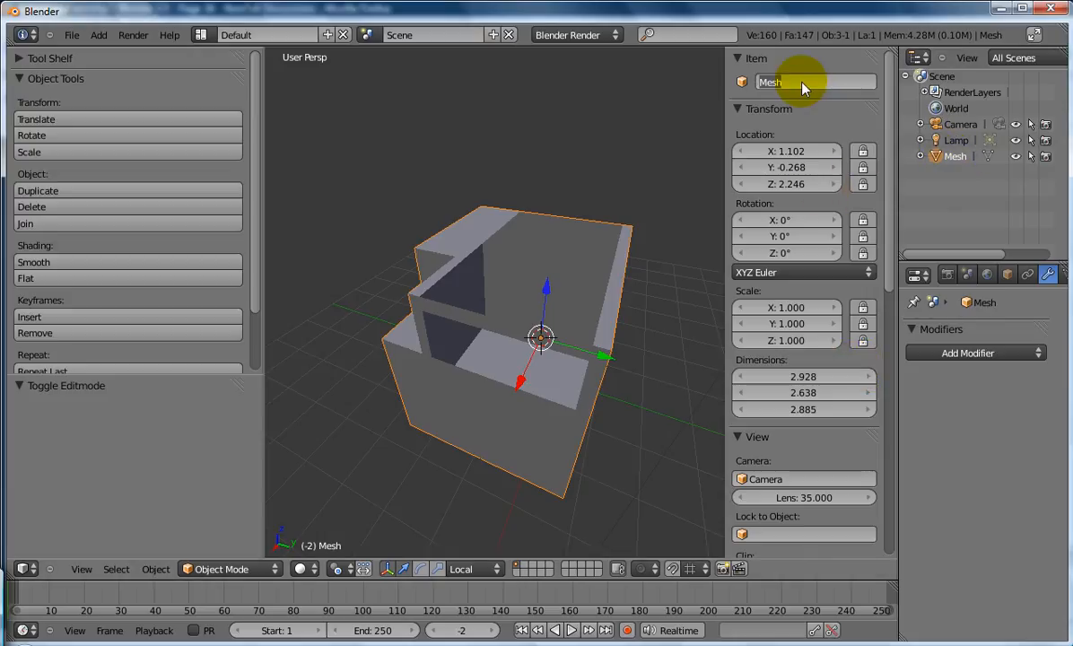
type("steve")
key("Return")
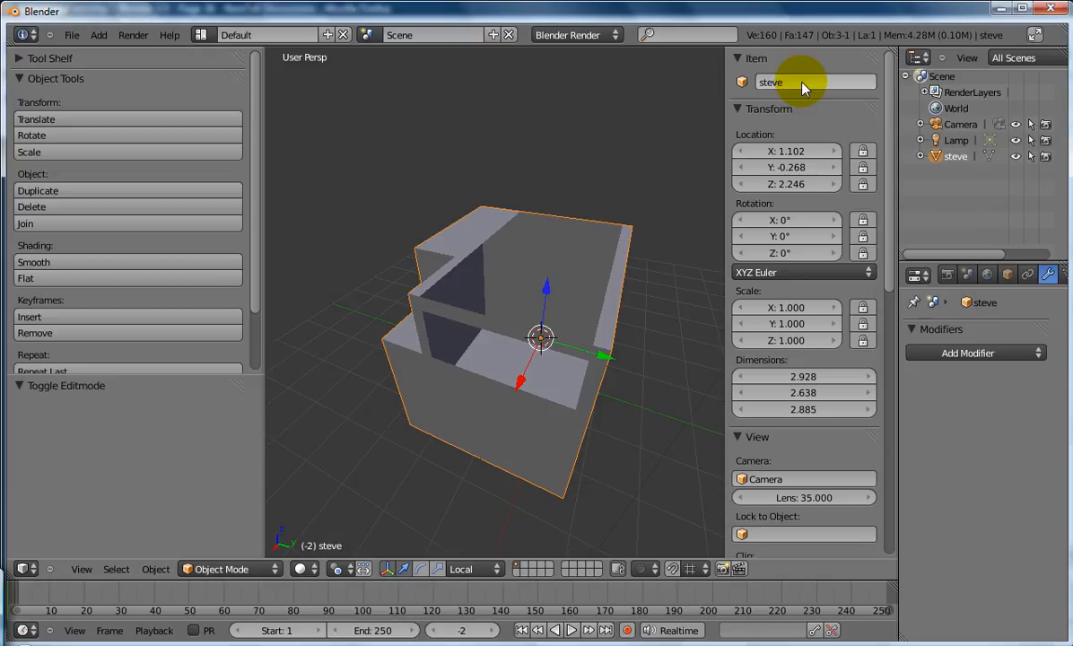
Step: Expand the mesh object in the outliner, open its mesh data, and reselect the object in Object Mode by way of the lamp
left_click(921, 158)
left_click(963, 176)
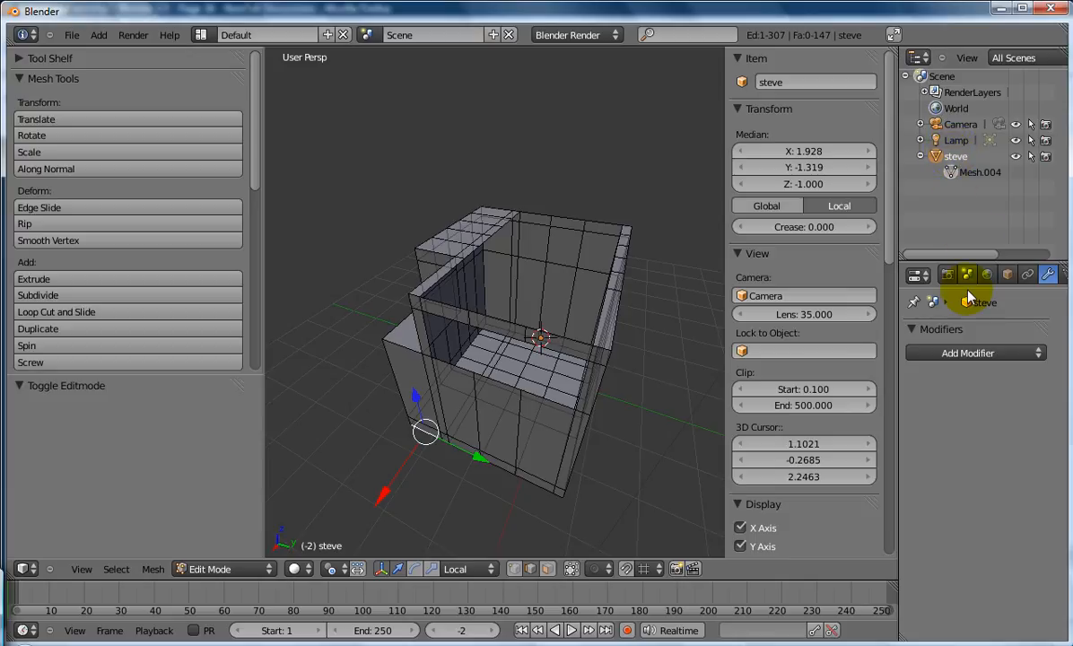
left_click(942, 359)
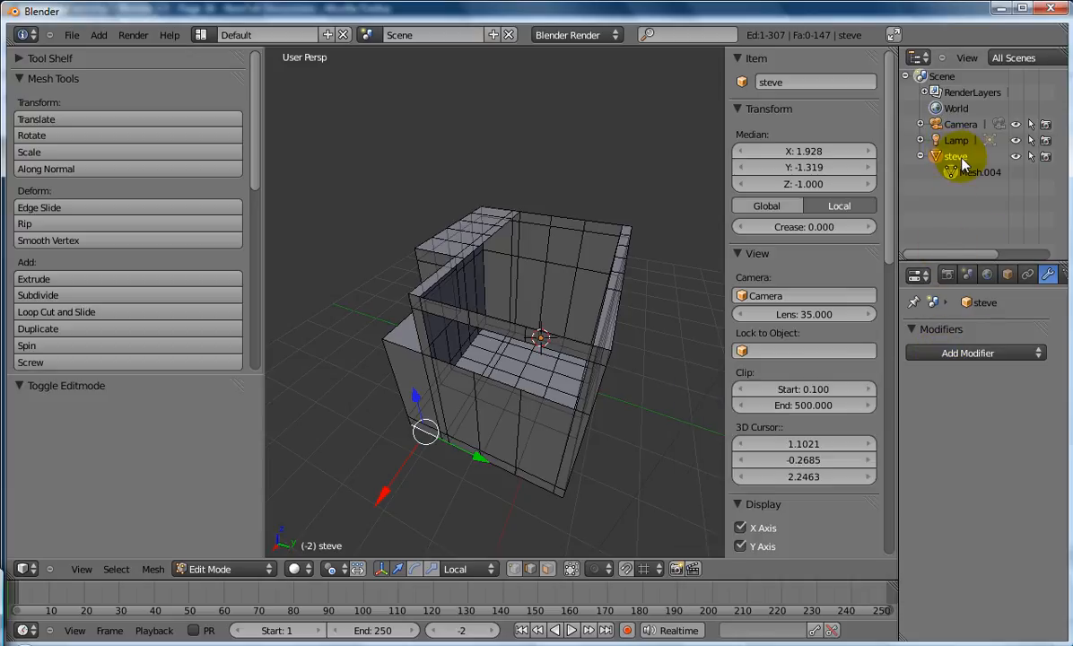
left_click(953, 140)
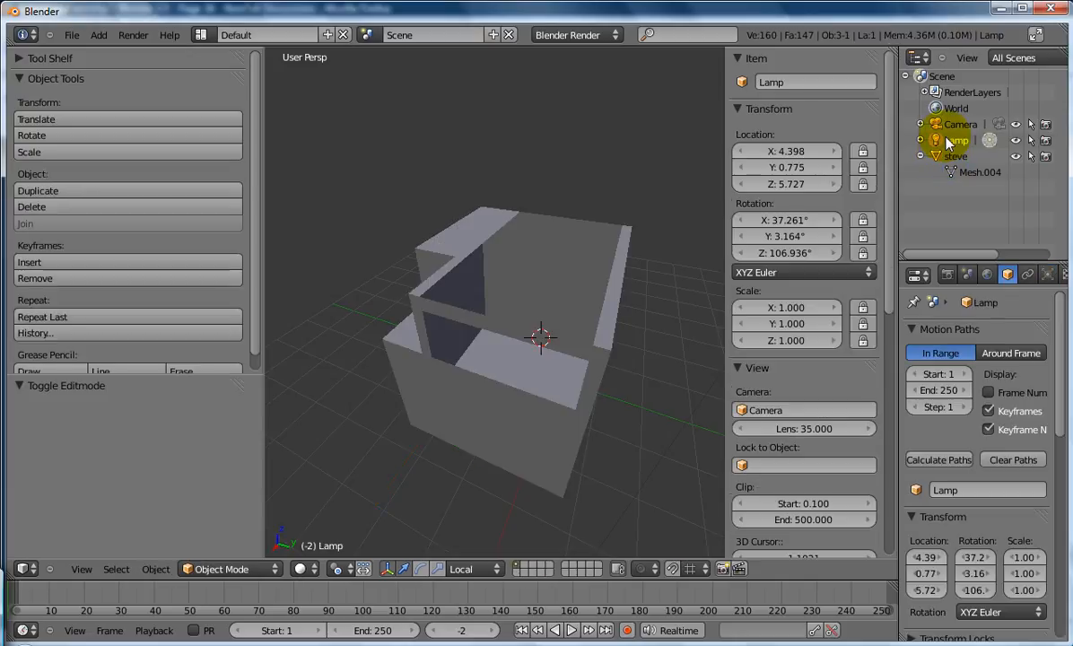
left_click(953, 156)
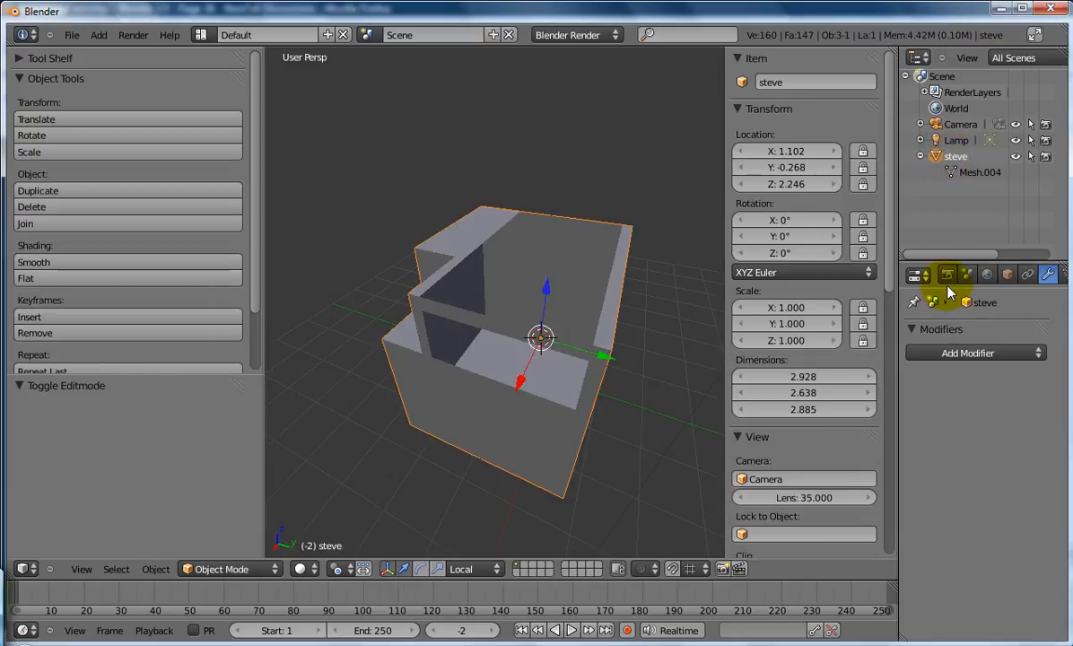
Step: Add a Solidify modifier to the mesh object and set its thickness to 0.0520
left_click(935, 354)
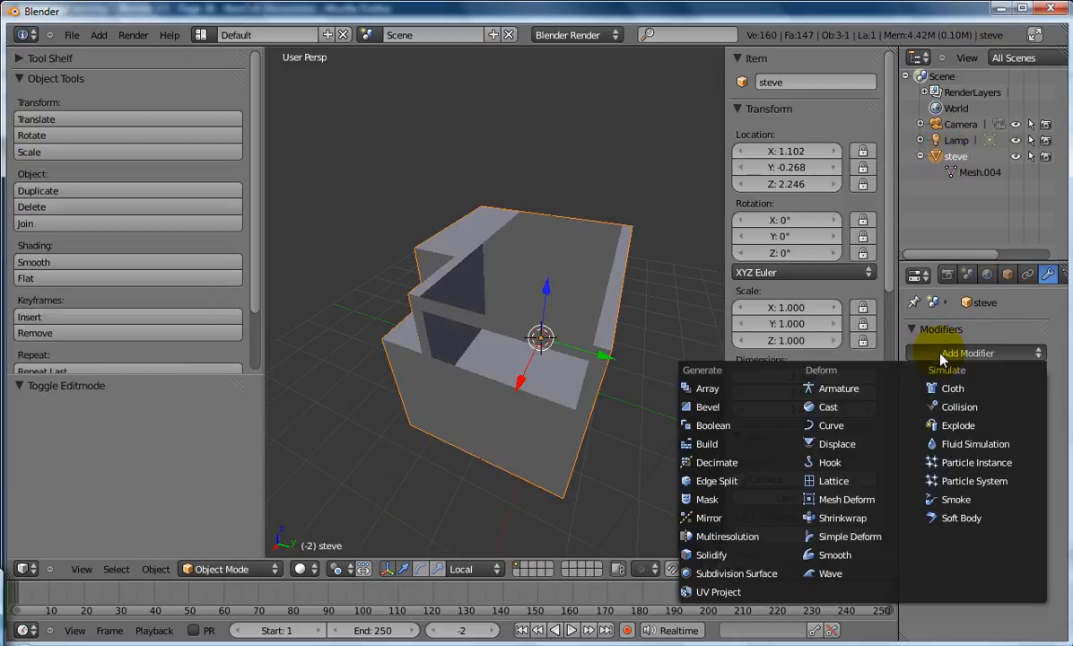
left_click(713, 556)
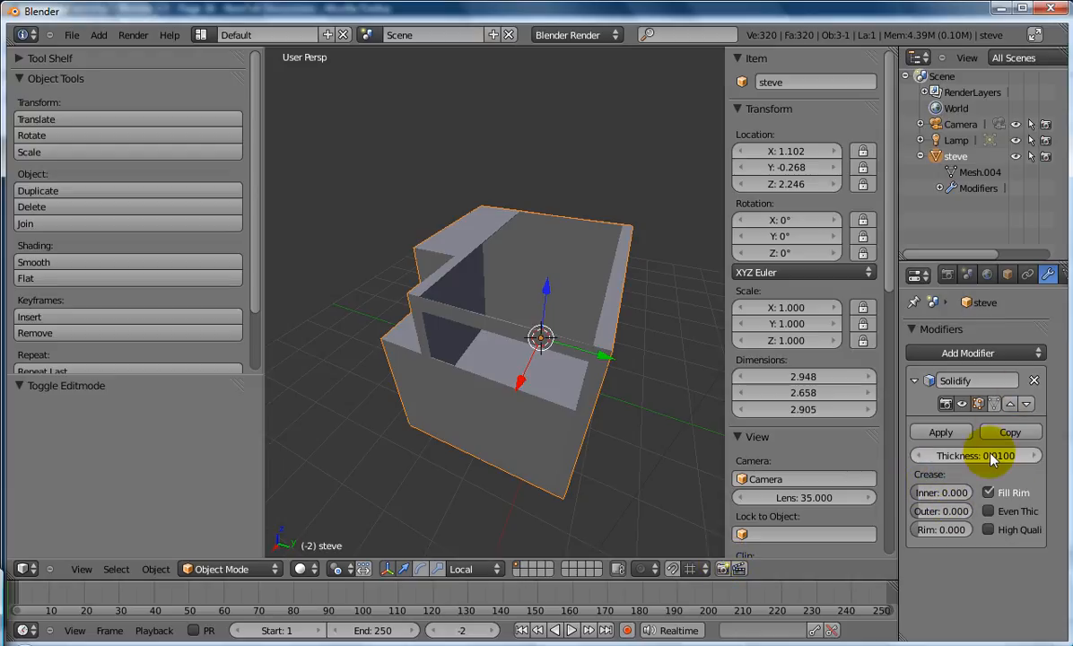
left_click_drag(1033, 455, 17, 458)
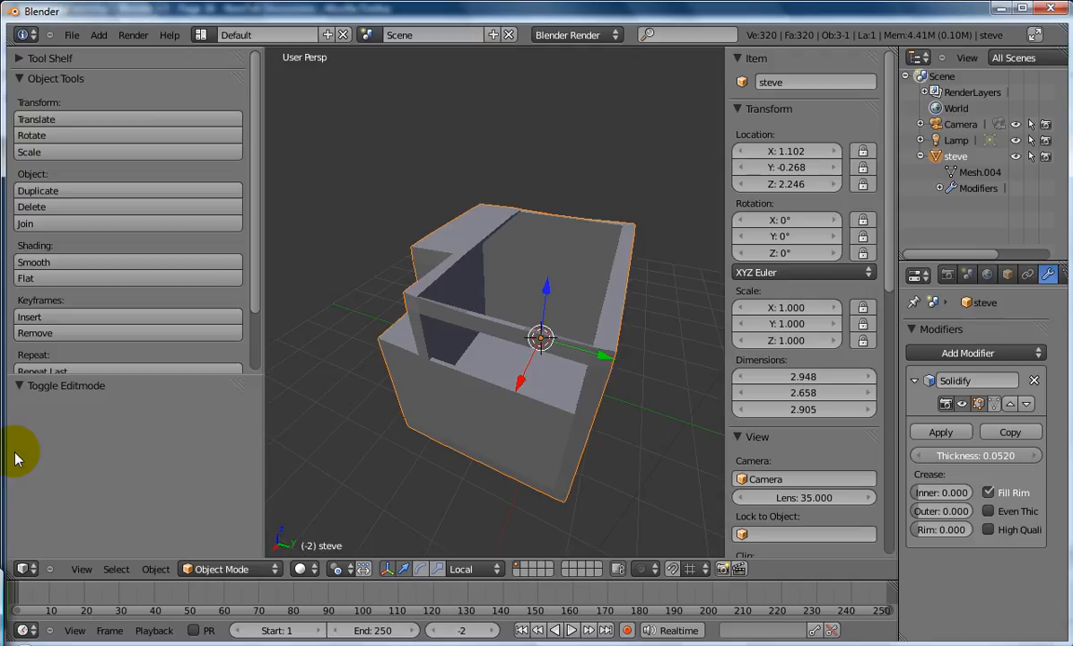
Step: Add a Subdivision Surface modifier to the mesh object and collapse the Solidify modifier's settings
left_click(972, 354)
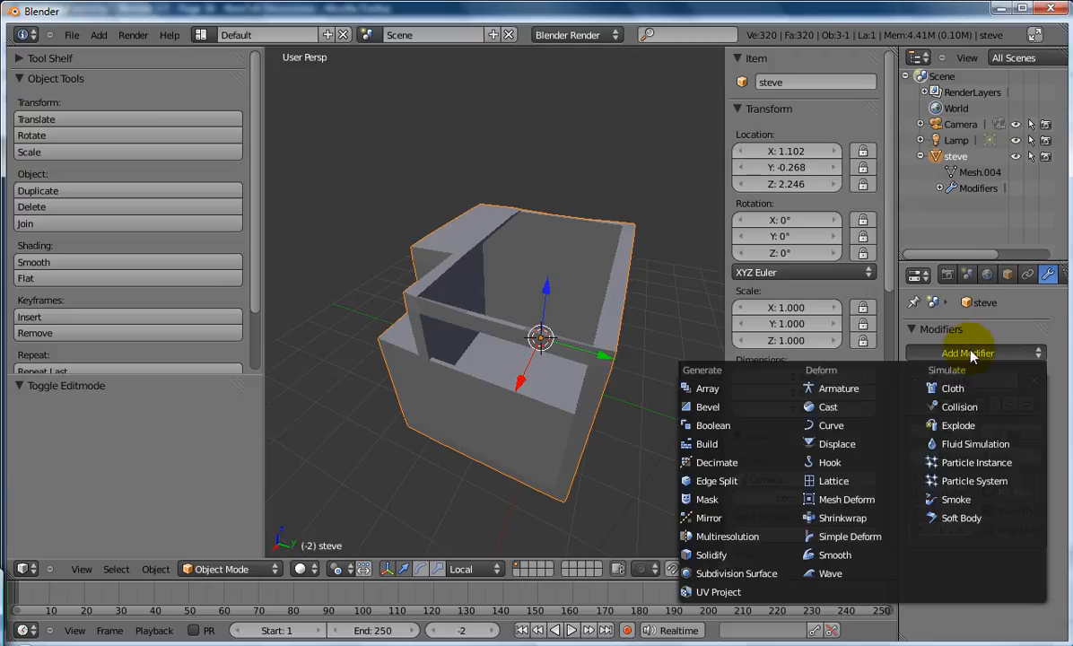
left_click(733, 576)
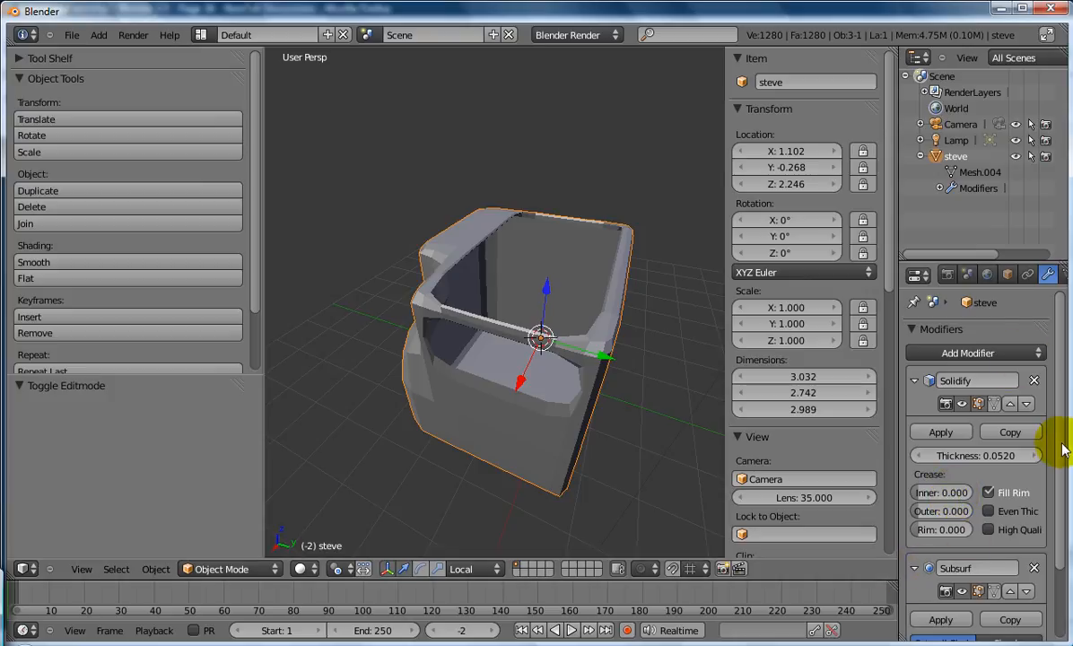
scroll(1057, 484, "down", 3)
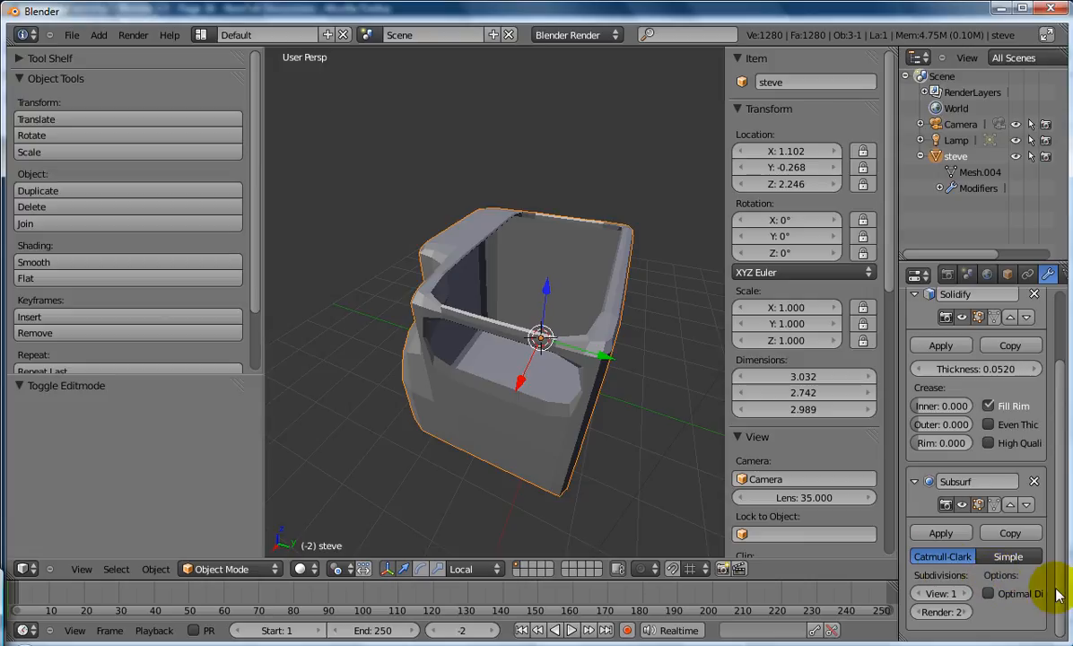
left_click(913, 294)
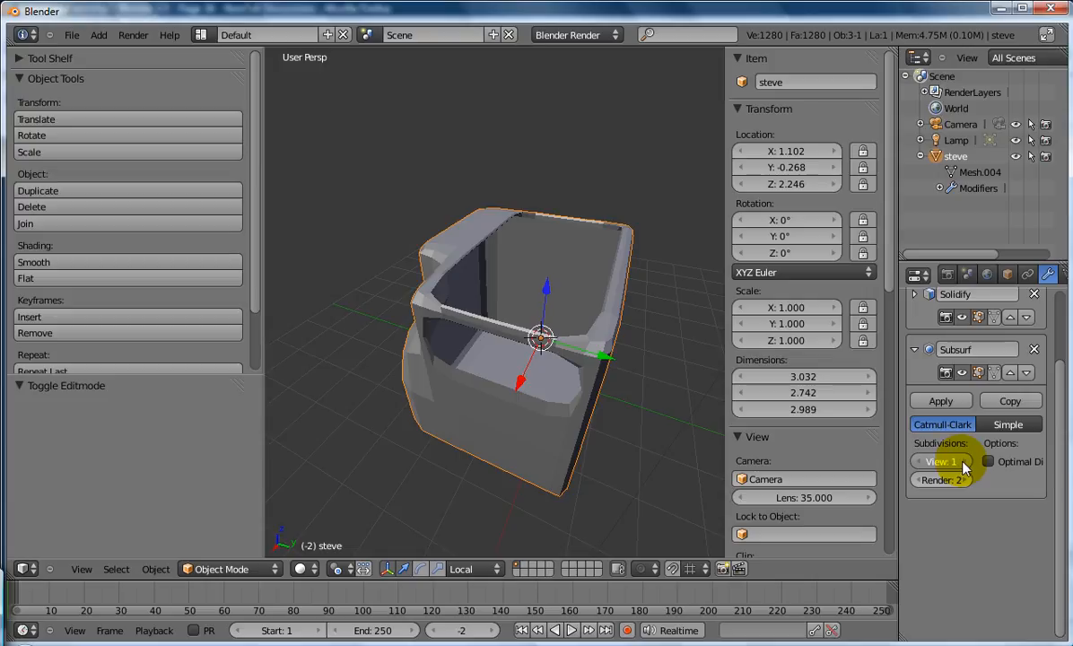
Step: Set the Subdivision Surface modifier's view subdivisions to 2 and enter Edit Mode on the mesh object
mouse_move(966, 468)
left_mouse_down()
mouse_move(978, 466)
mouse_move(956, 465)
mouse_move(972, 464)
left_mouse_up()
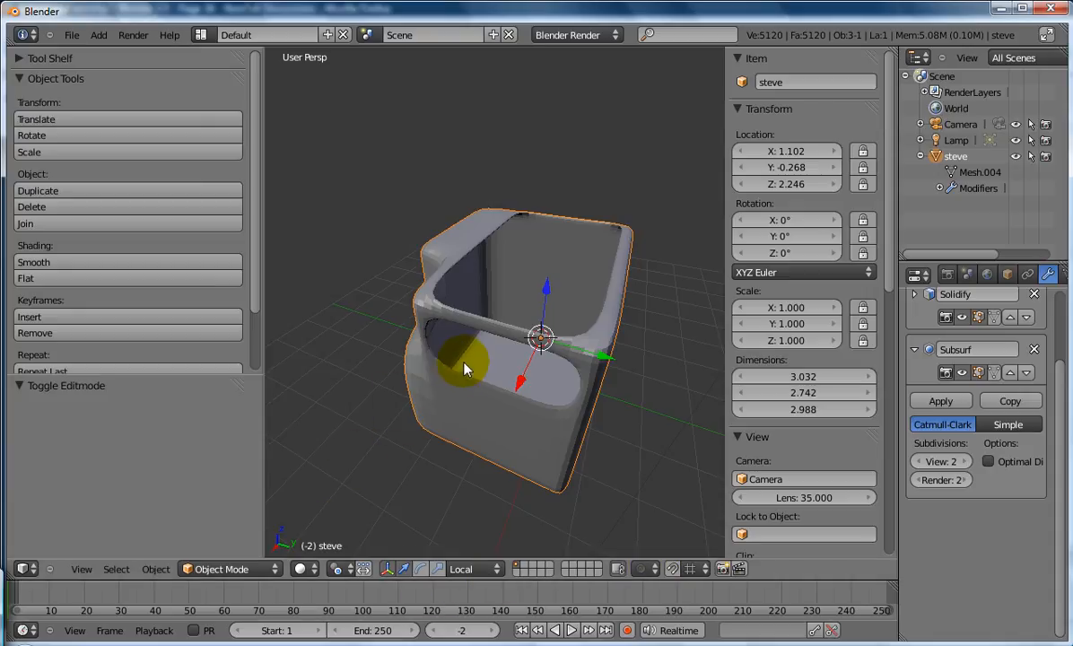
key("Tab")
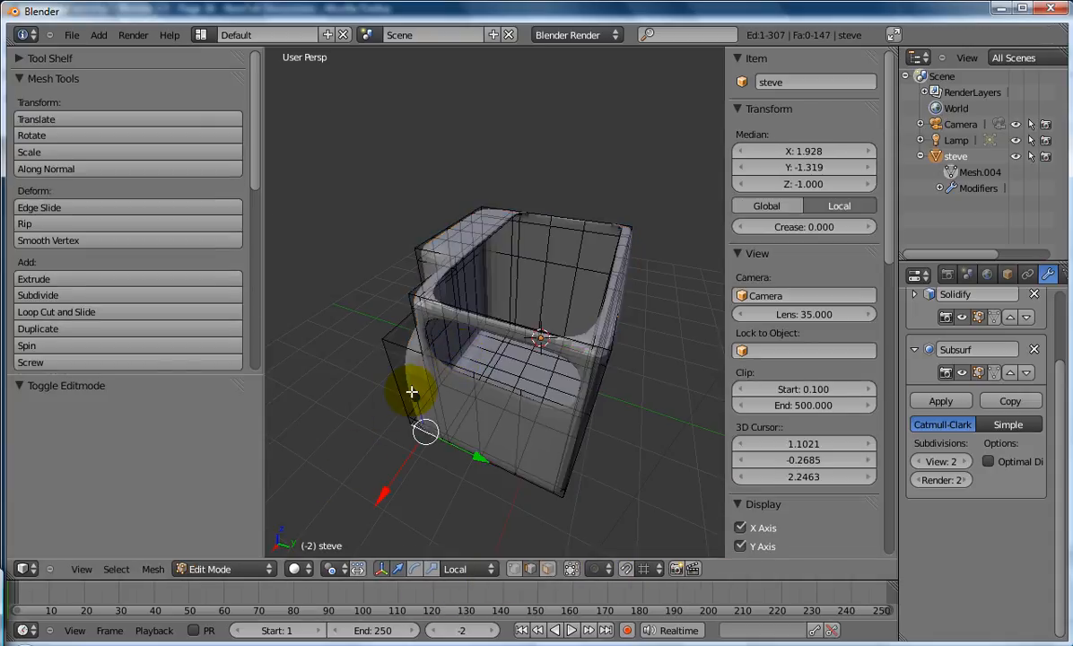
Step: Add a horizontal loop cut around the block and slide it close to the top rim, with a factor of about -0.79
middle_click_drag(350, 398, 308, 296)
left_click(158, 311)
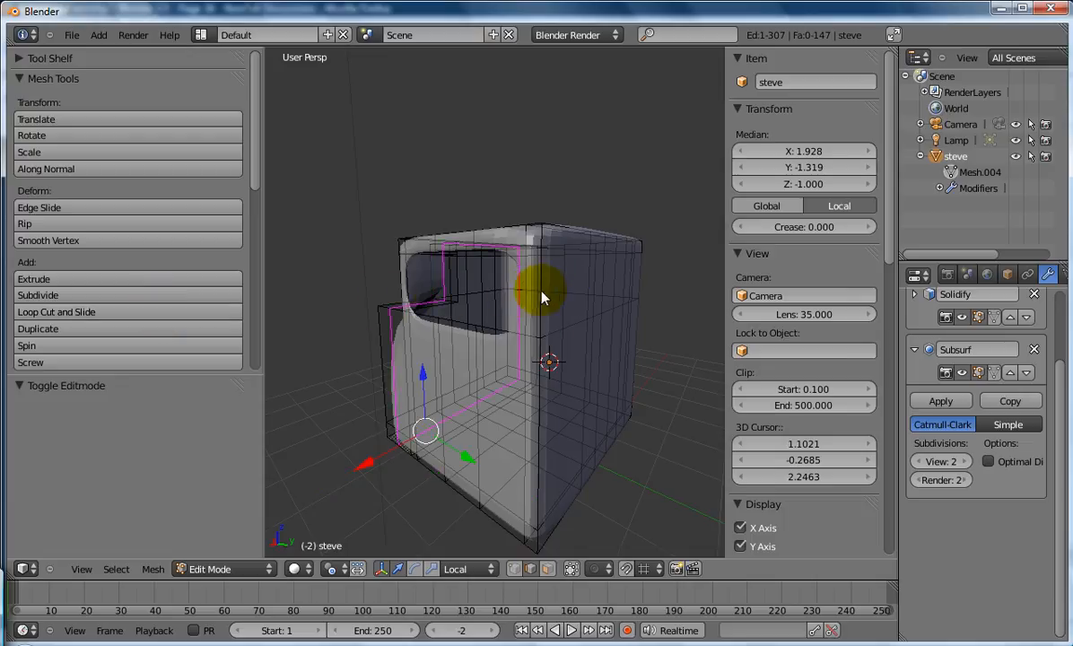
left_click(592, 287)
left_click(589, 269)
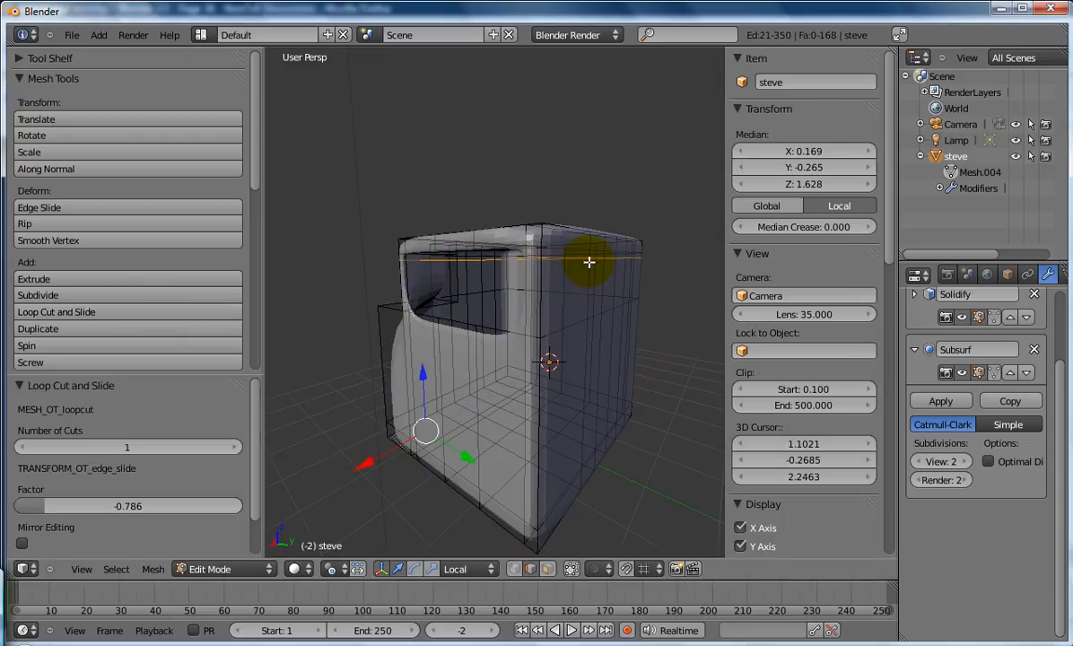
Step: Add a horizontal loop cut around the block just above the window opening's lower edge, with a slide factor of about 0.68
left_click(146, 316)
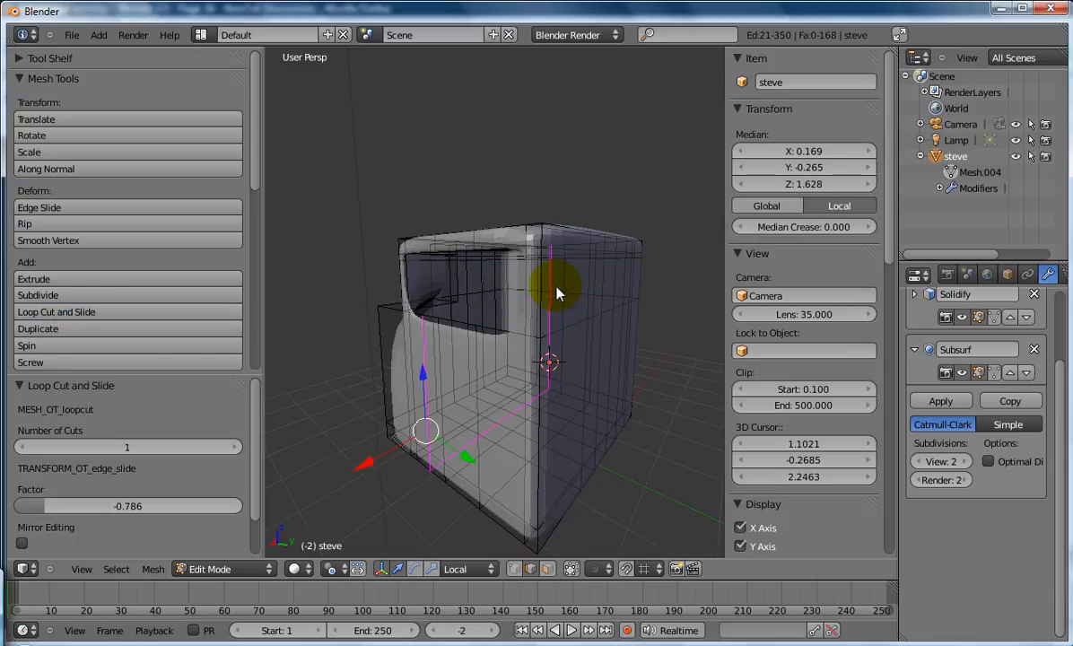
left_click(571, 291)
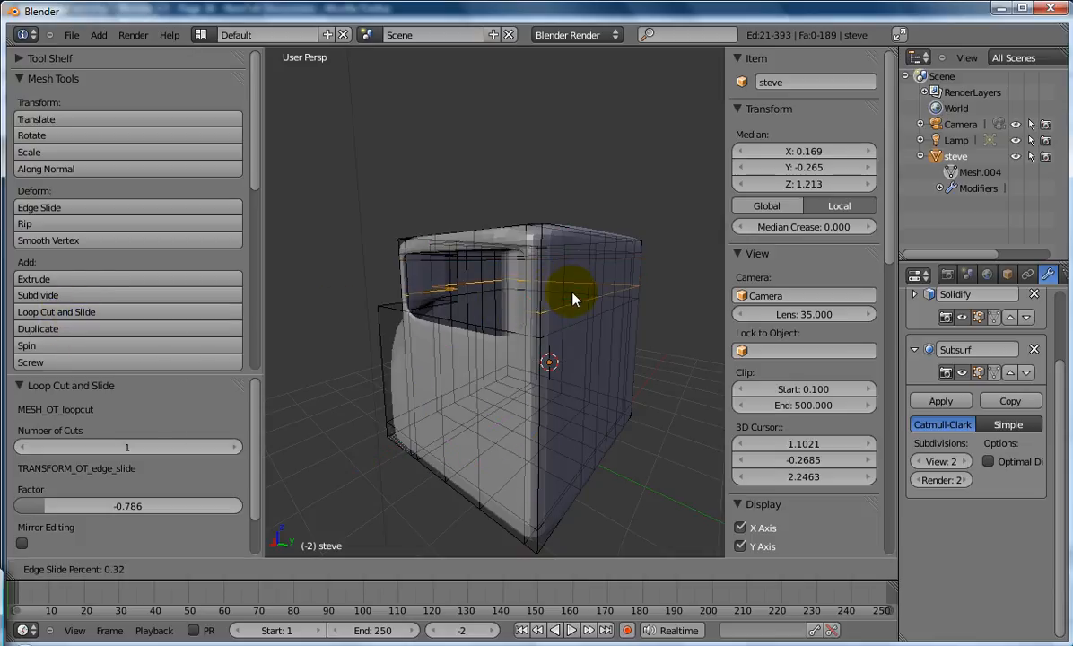
left_click(569, 300)
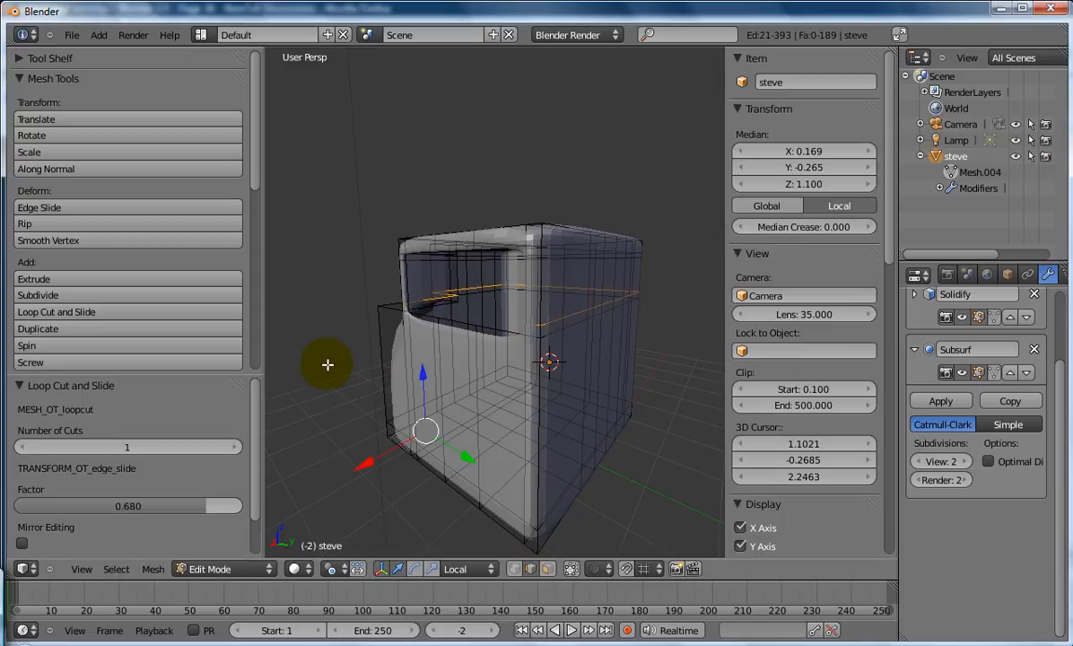
Step: Add a vertical loop cut on the notched side and slide it towards the outer corner below the step, factor about -0.60
middle_click_drag(340, 340, 553, 307)
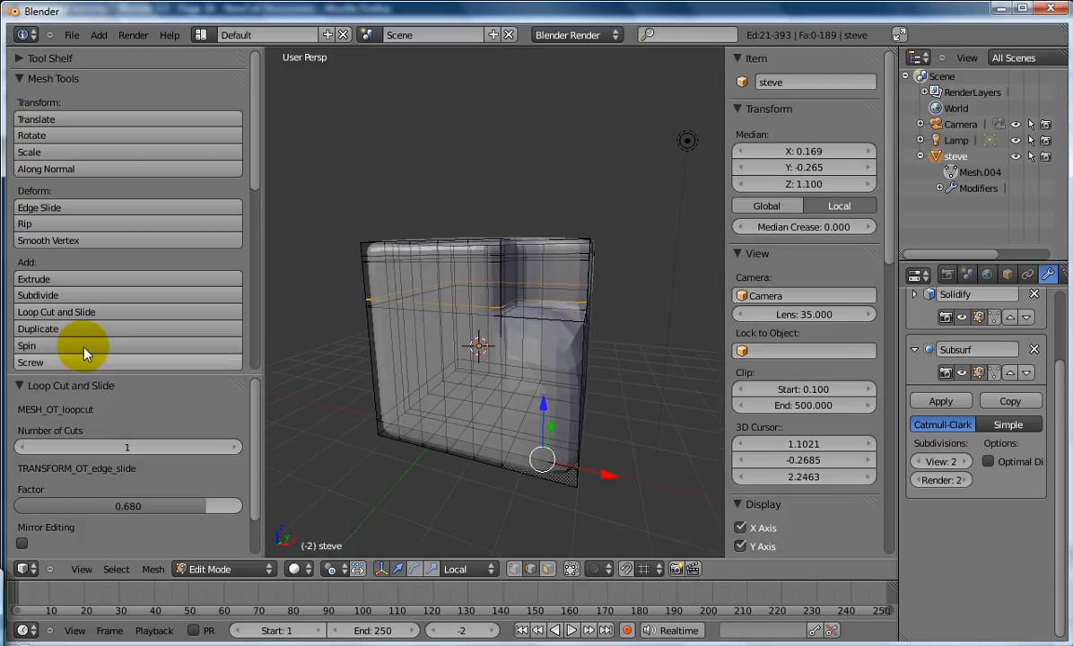
left_click(54, 311)
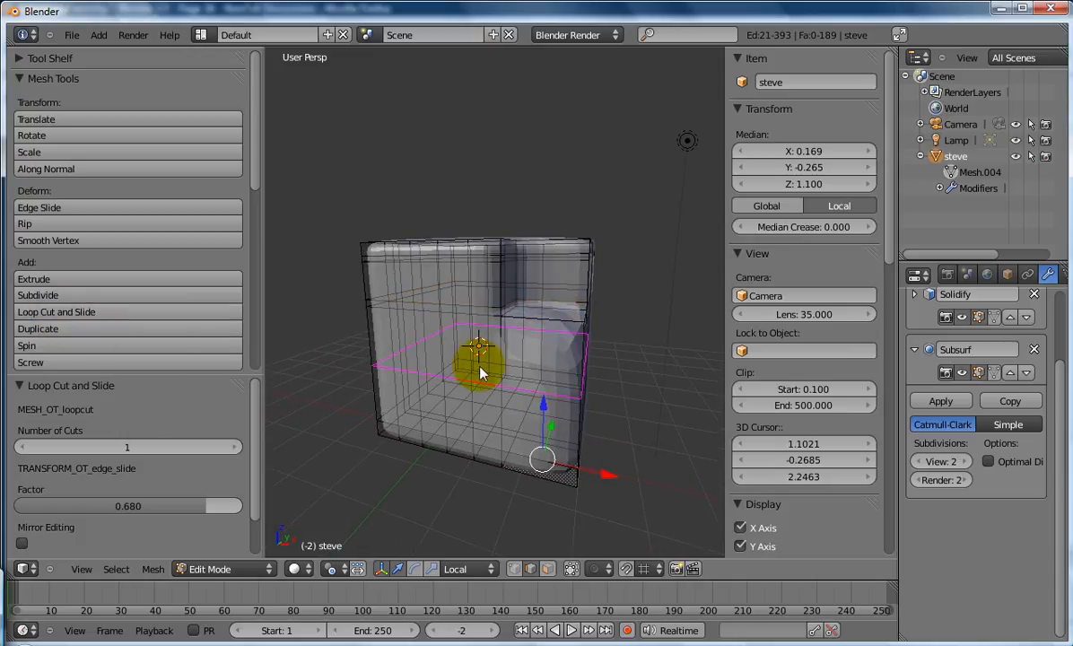
left_click(559, 421)
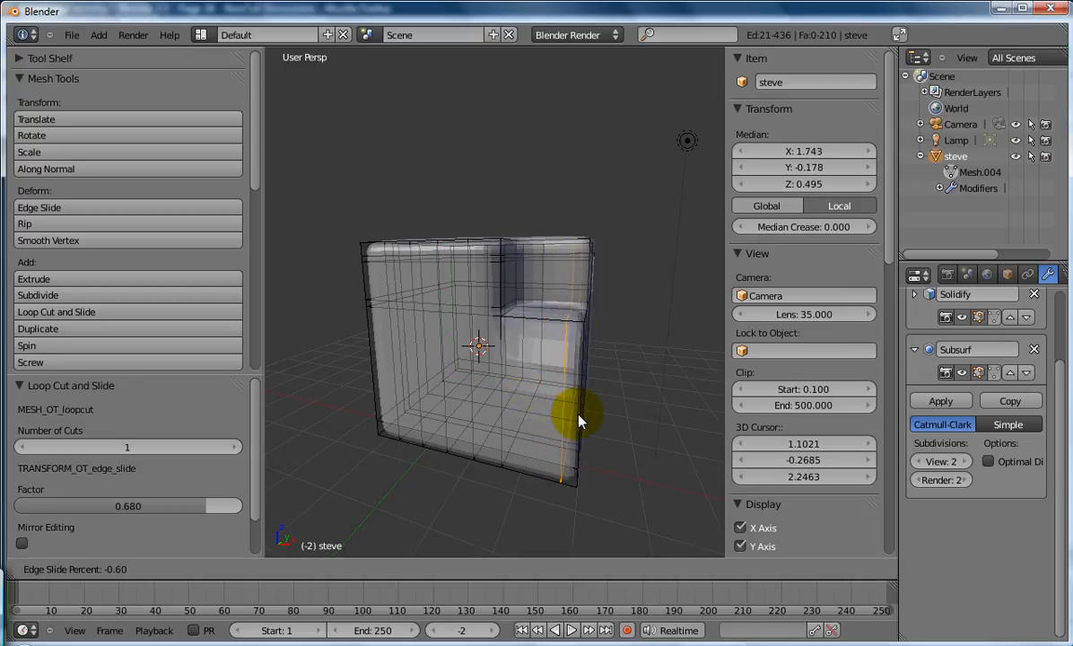
left_click(579, 419)
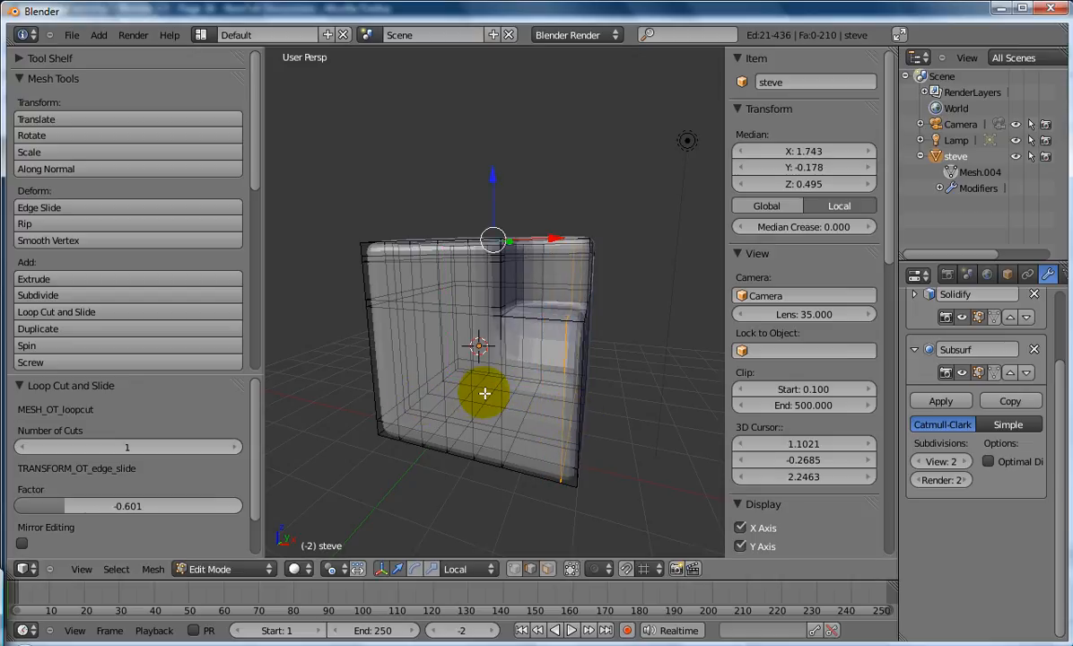
Step: Add a vertical loop cut on the windowed face and slide it near the edge on the notched side, factor about -0.54
middle_click_drag(480, 376, 318, 364)
left_click(91, 312)
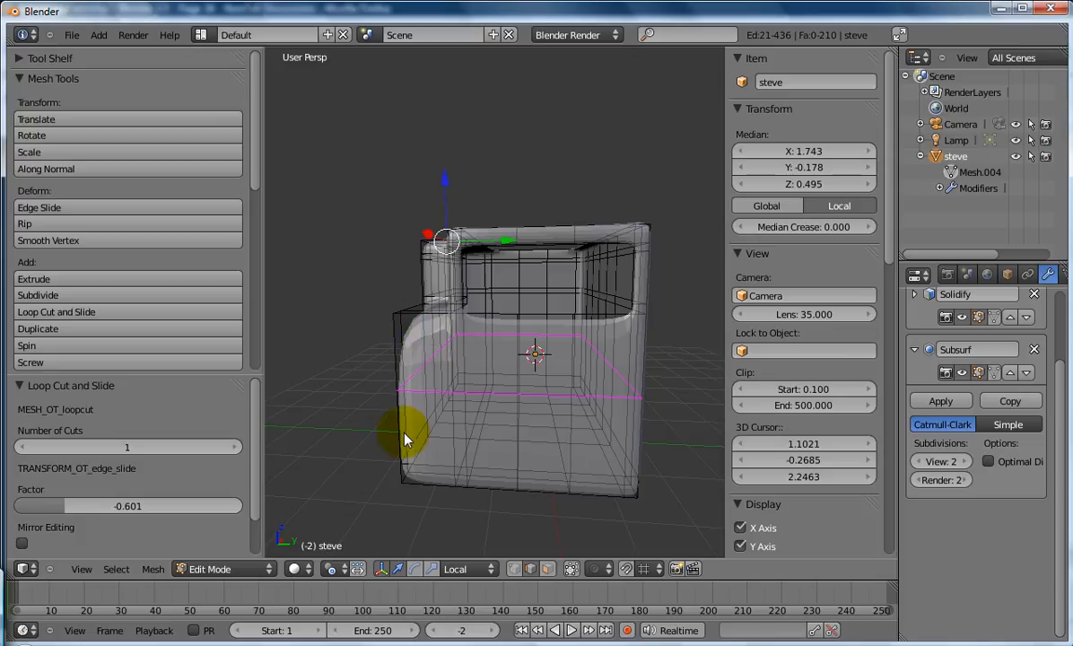
left_click(451, 471)
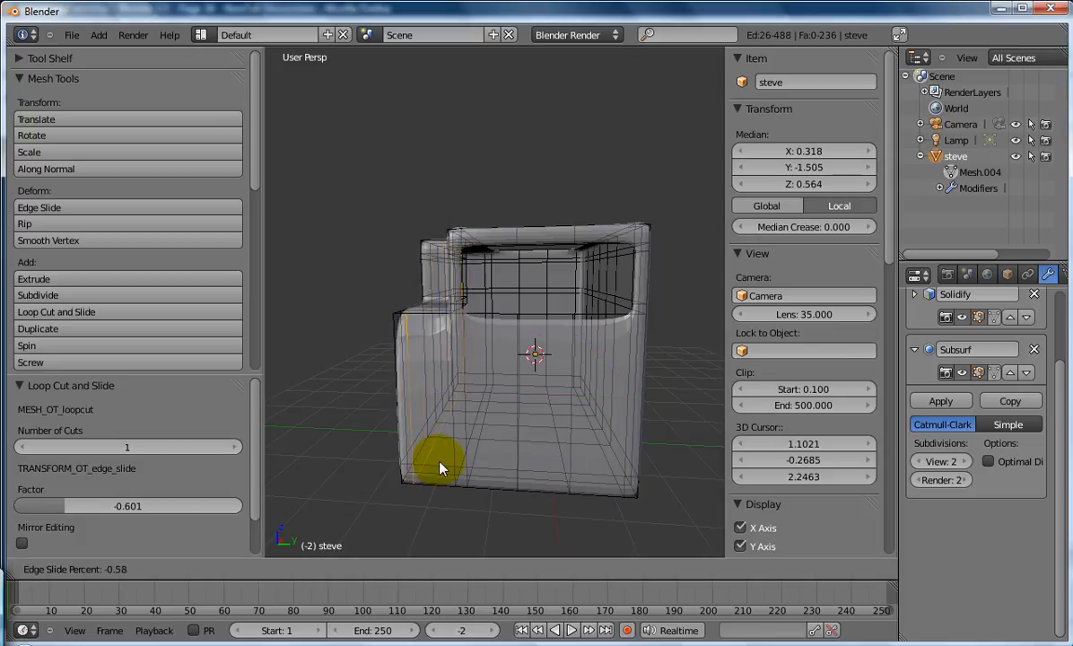
left_click(434, 457)
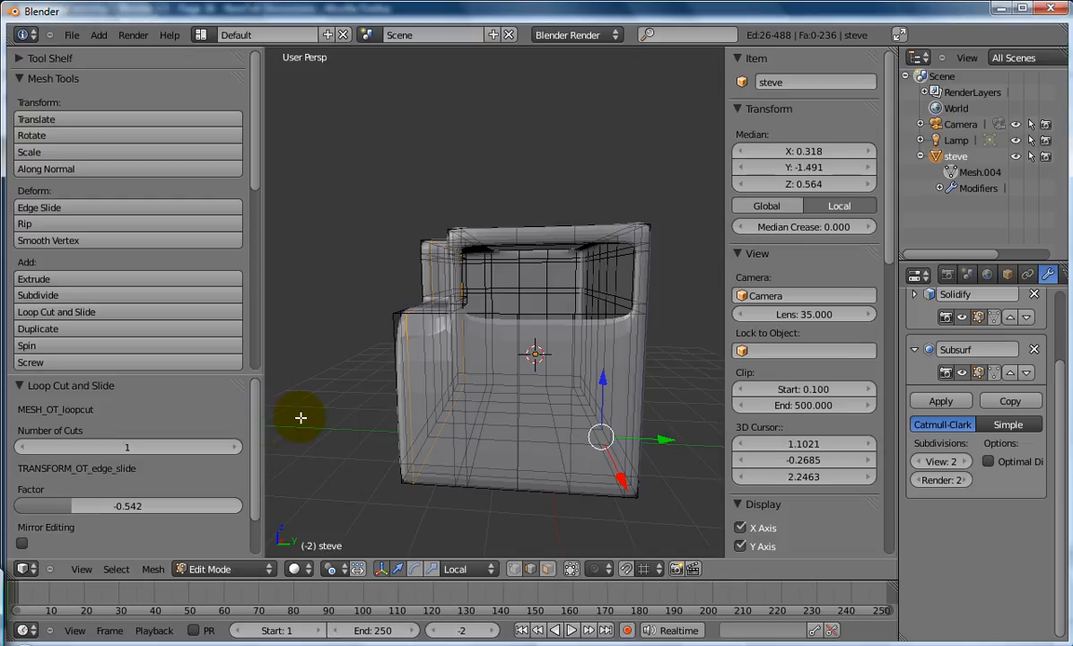
Step: Add a horizontal loop cut just below the notch's ledge with a slide factor of about -0.77, and return to Object Mode
middle_click_drag(304, 356, 546, 319)
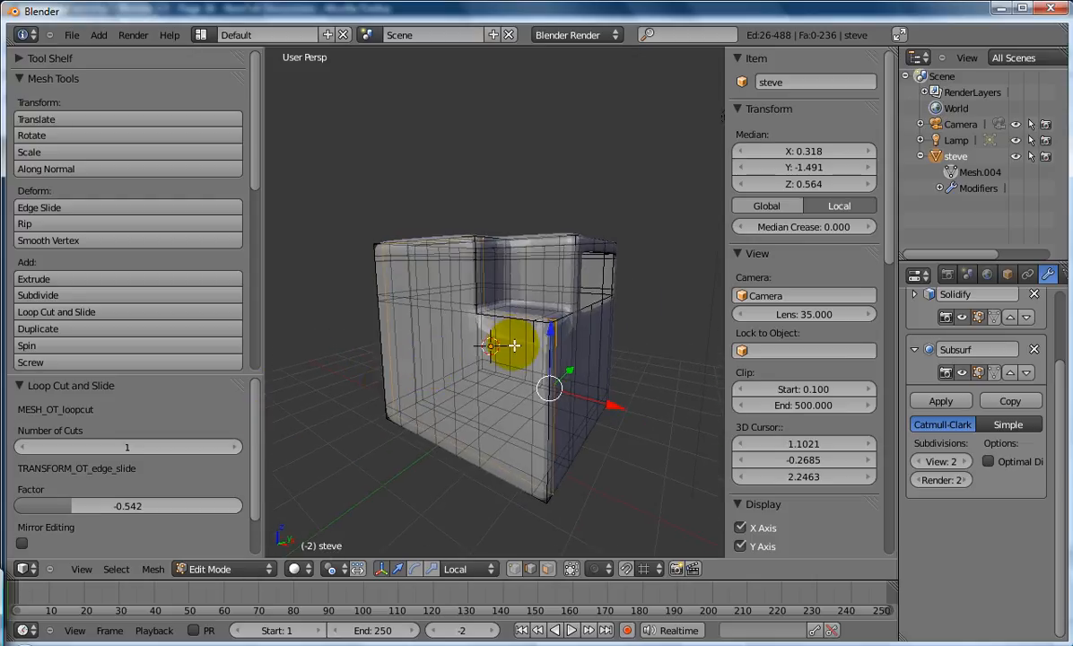
left_click(112, 314)
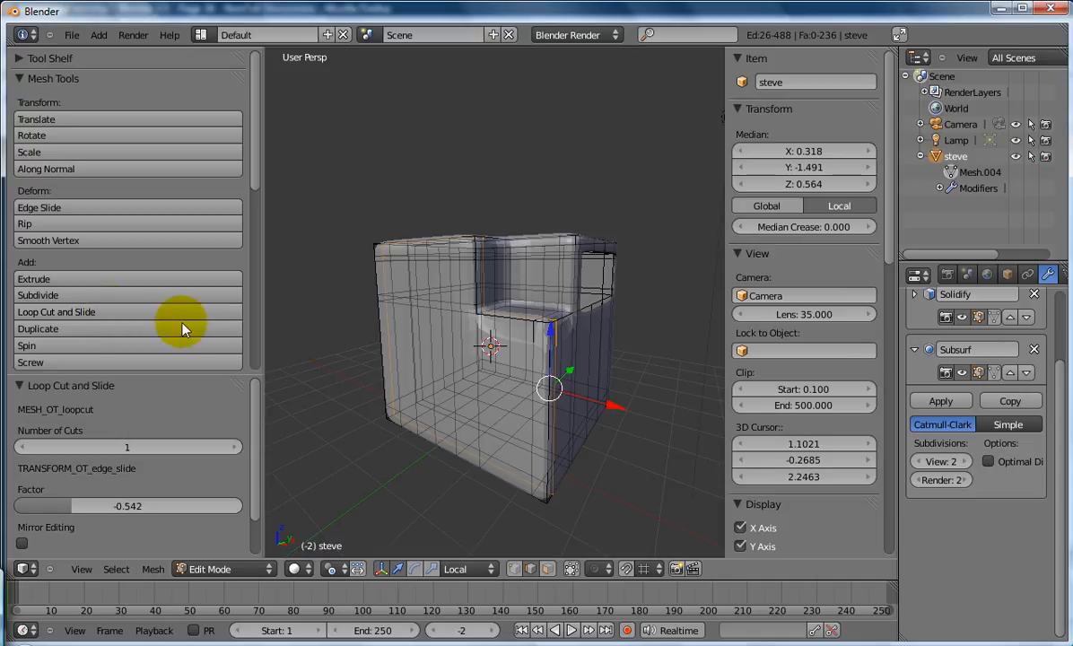
left_click(412, 370)
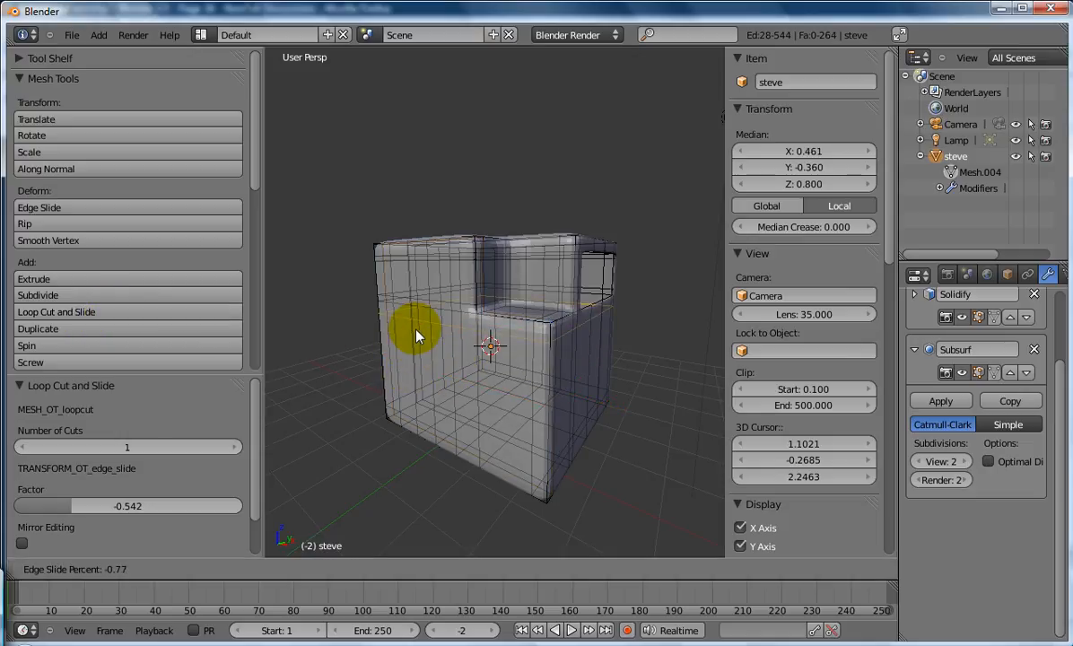
left_click(415, 329)
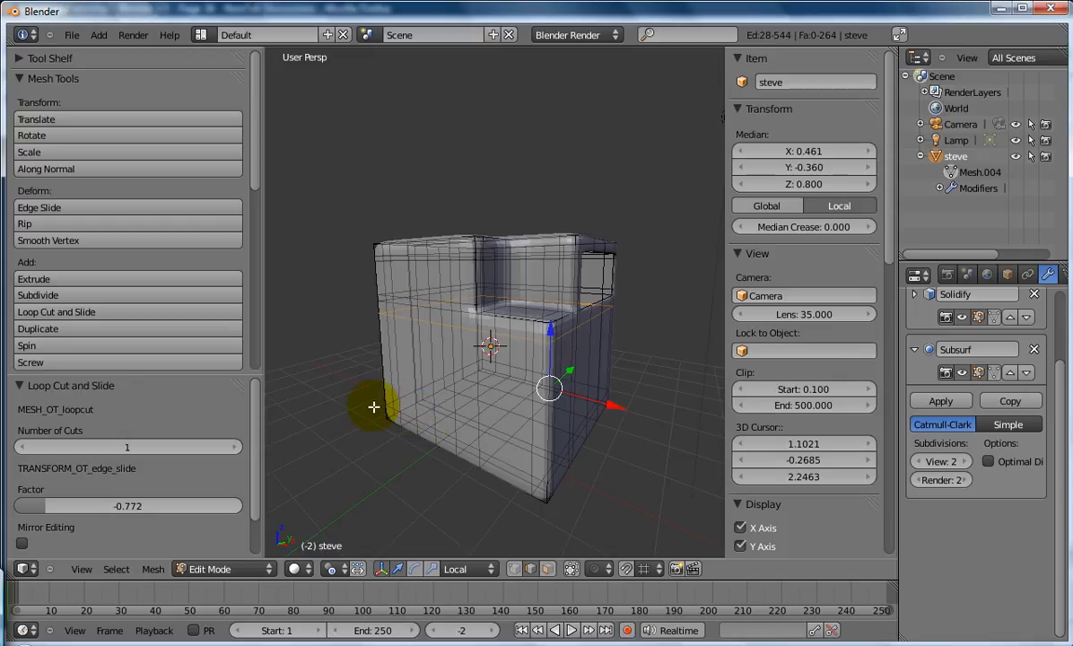
key("Tab")
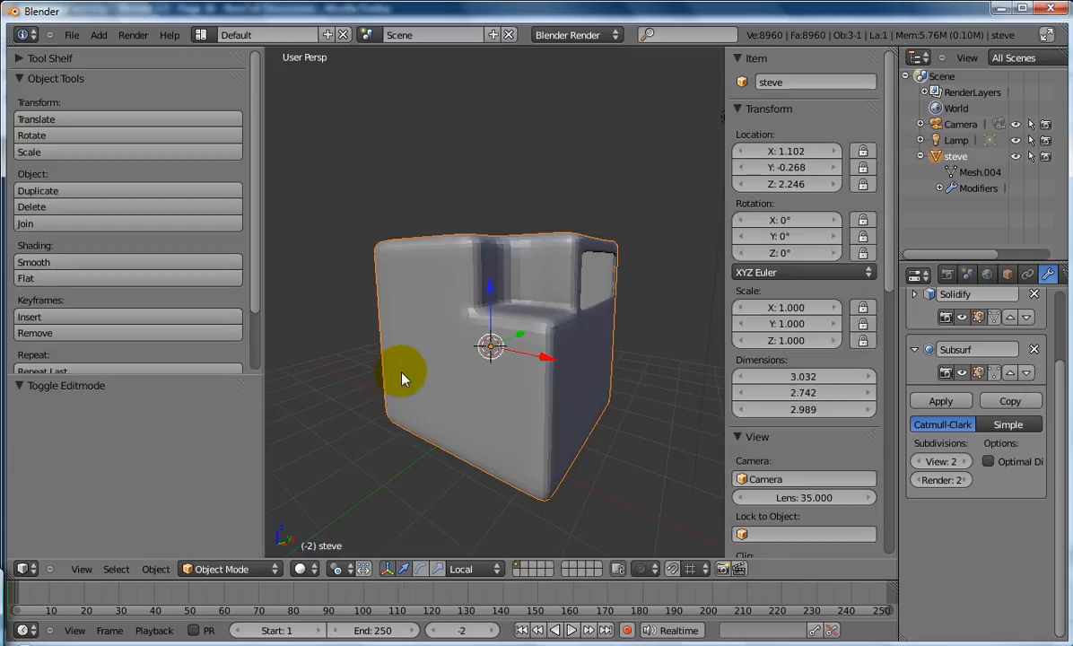
middle_click_drag(490, 201, 448, 241)
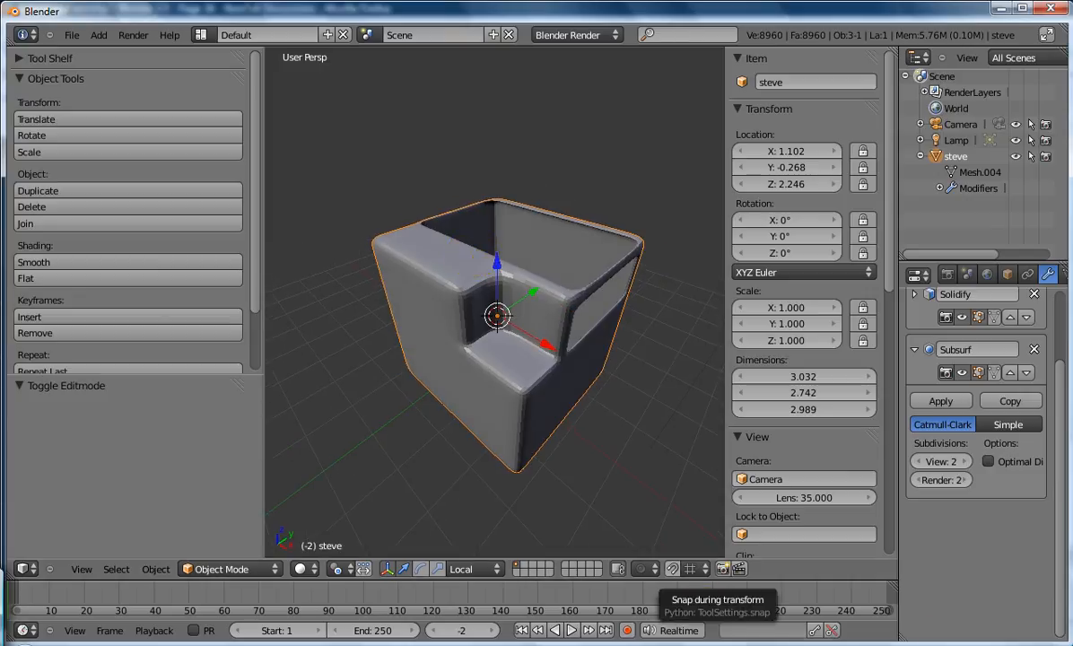
left_click(953, 638)
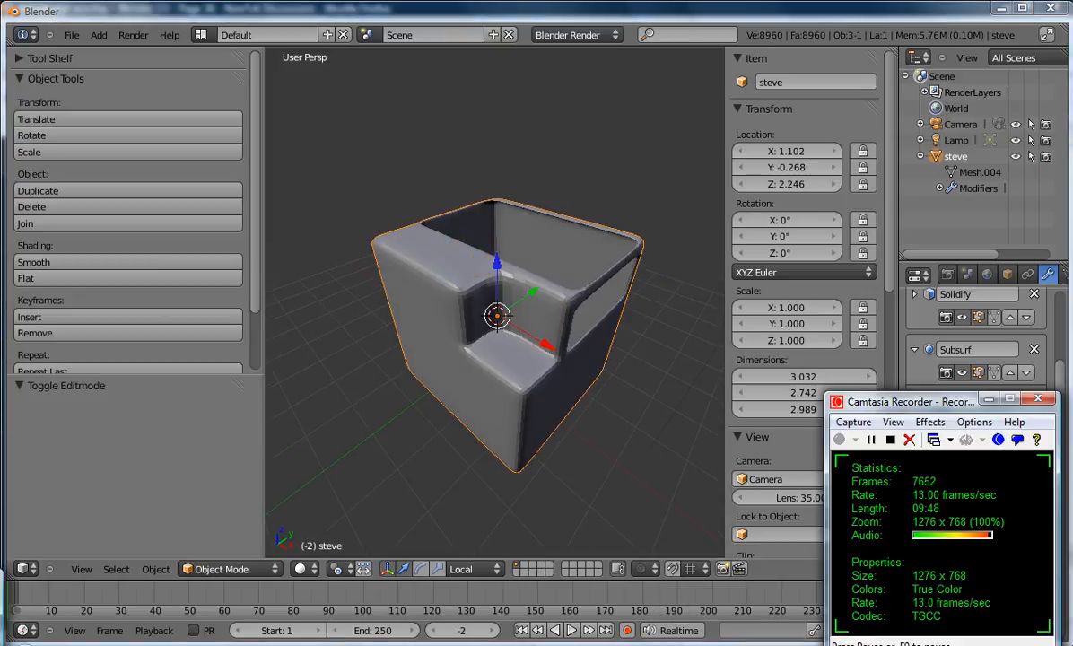